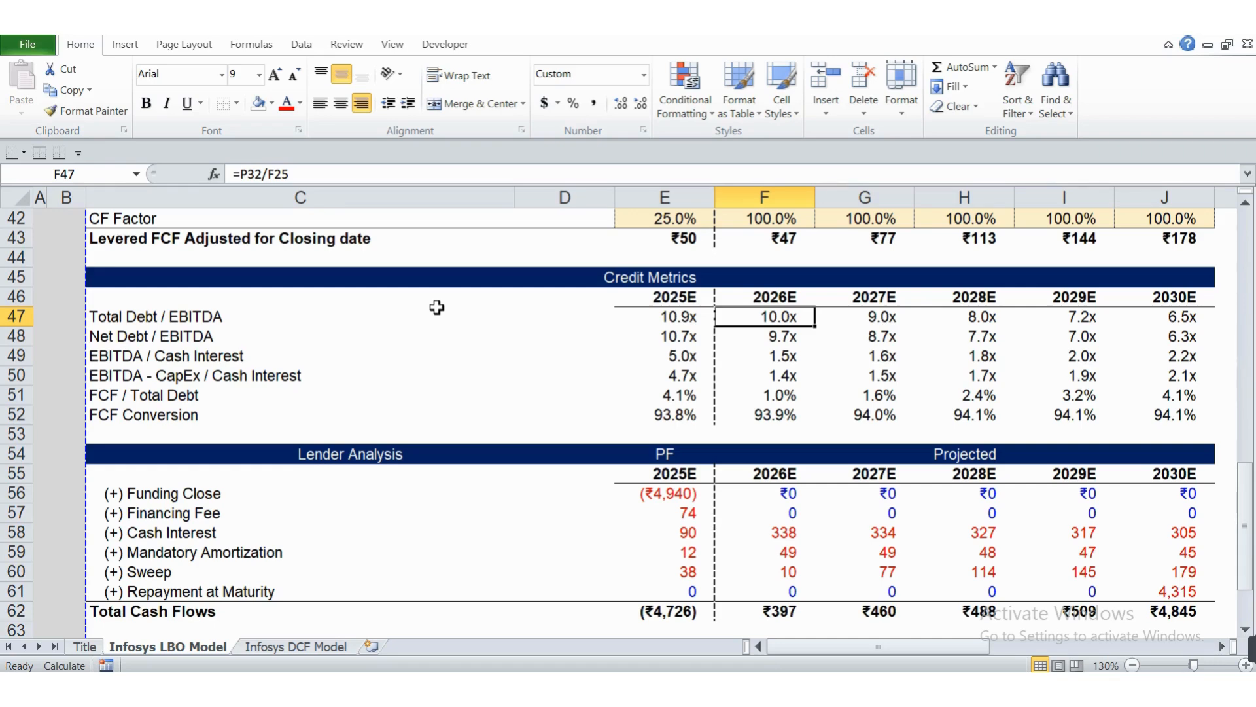
# - Compare the Total Debt / EBITDA and Net Debt / EBITDA formulas for 2026E through 2028E in the Credit Metrics section
pyautogui.press('Left')
pyautogui.press('Left')
pyautogui.press('Left')
pyautogui.press('Down')
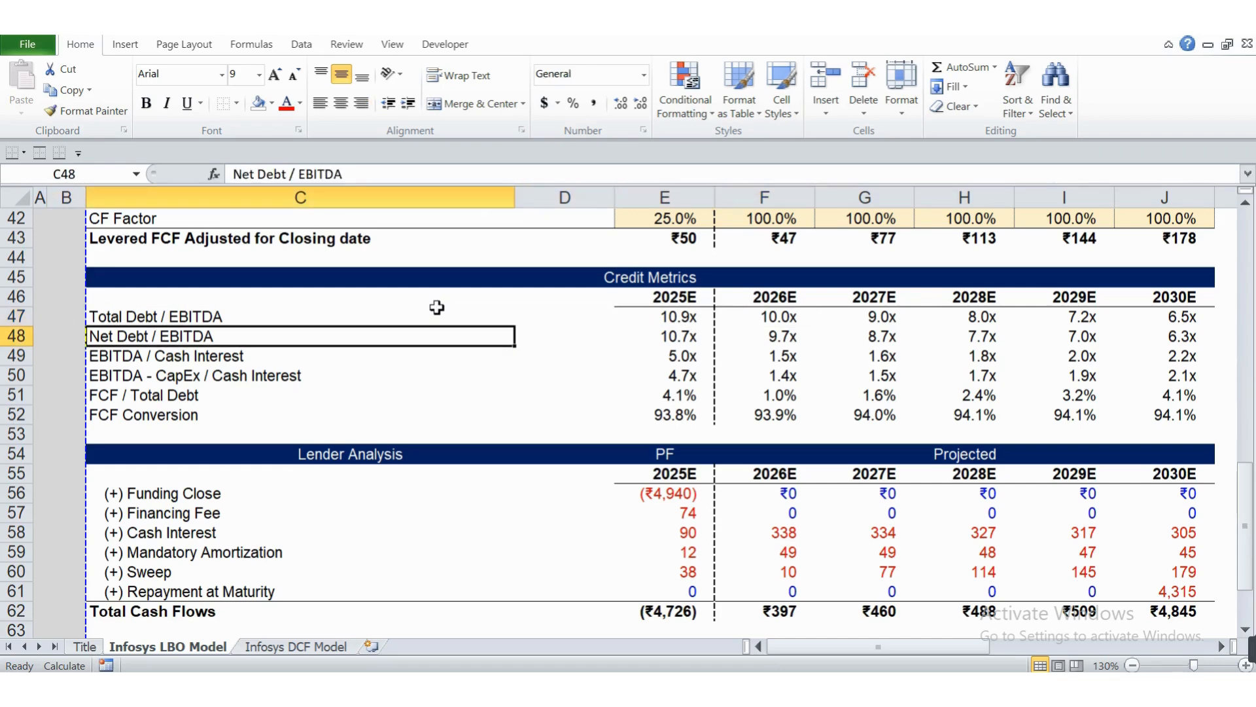
pyautogui.press('Right')
pyautogui.press('Right')
pyautogui.press('Right')
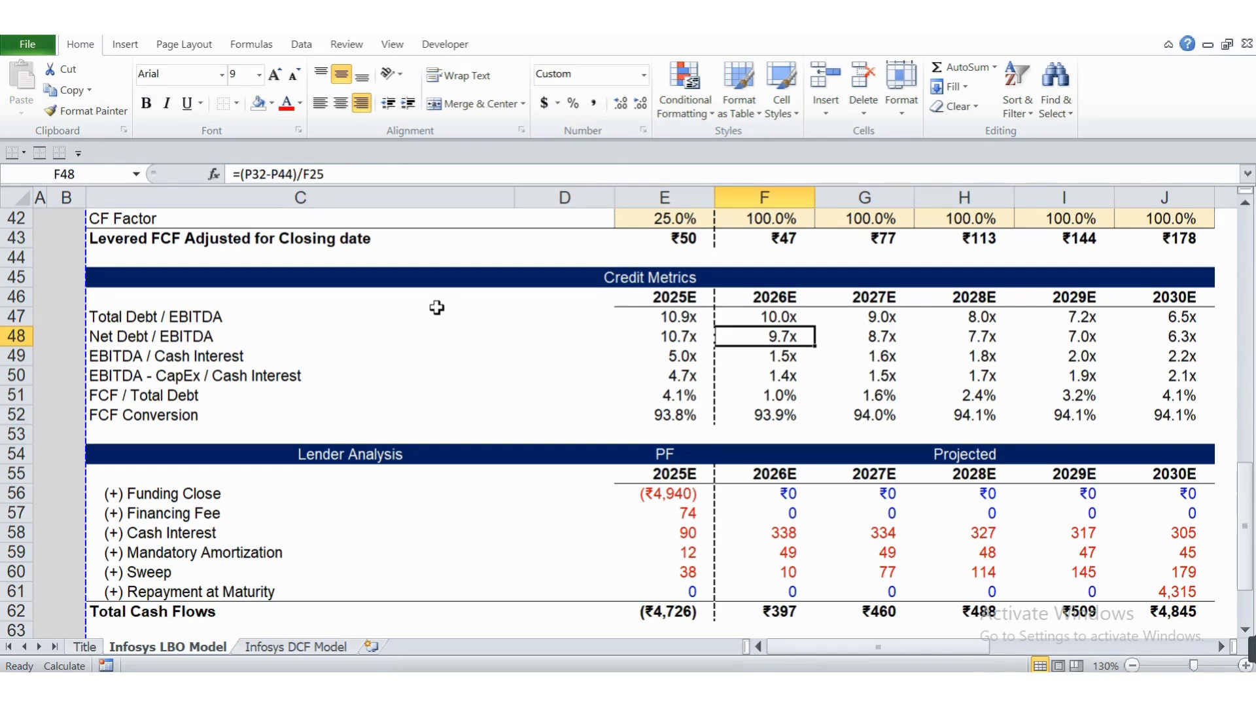
pyautogui.press('Up')
pyautogui.press('Down')
pyautogui.press('Up')
pyautogui.press('Right')
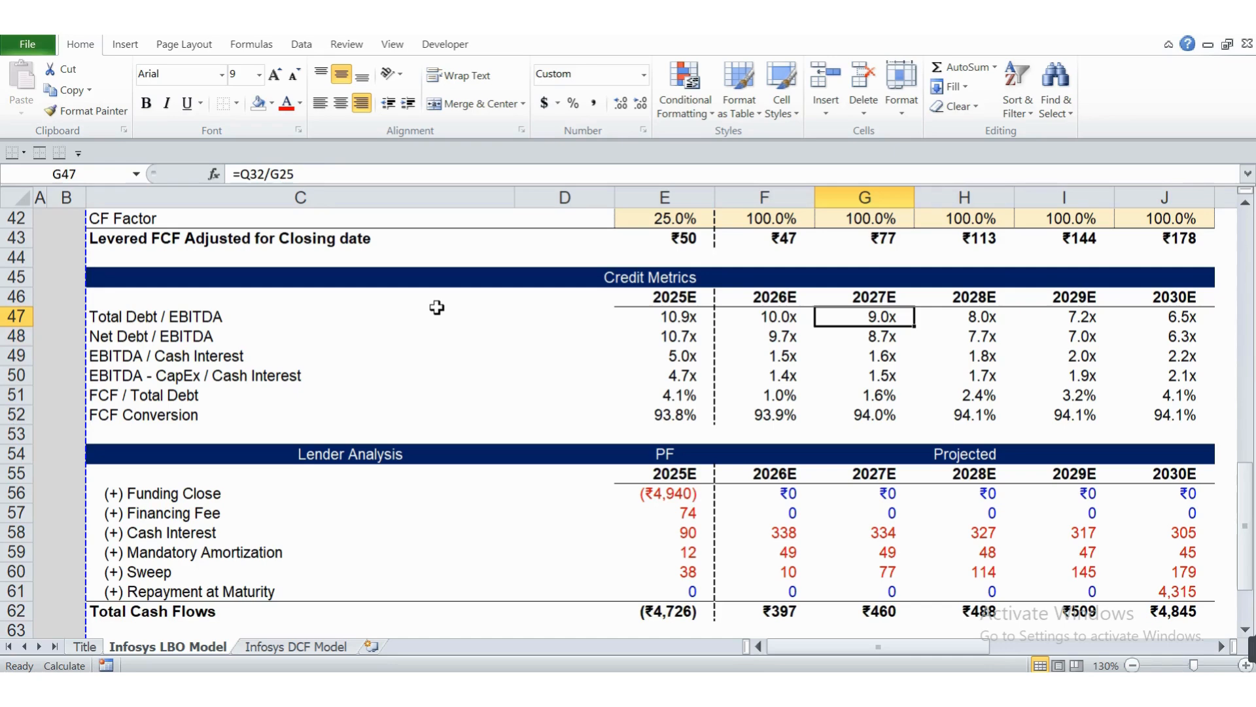
pyautogui.press('Down')
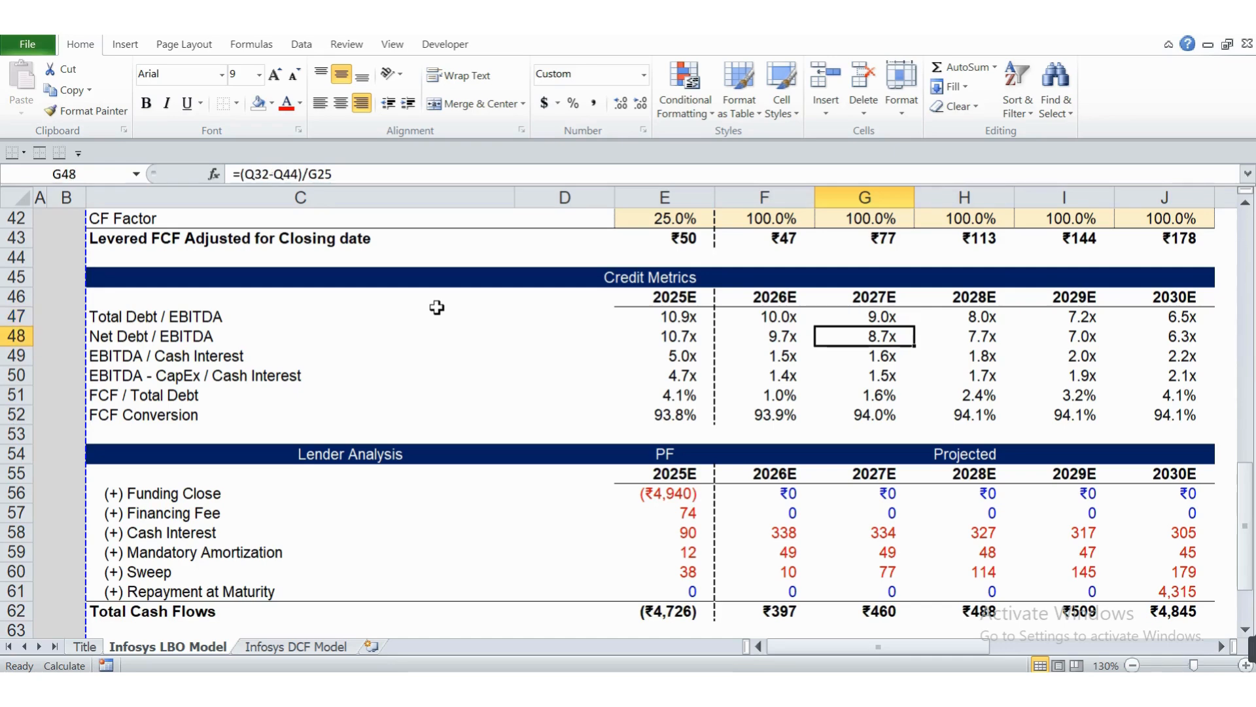
pyautogui.press('Up')
pyautogui.press('Right')
pyautogui.press('Down')
pyautogui.press('Left')
pyautogui.press('Left')
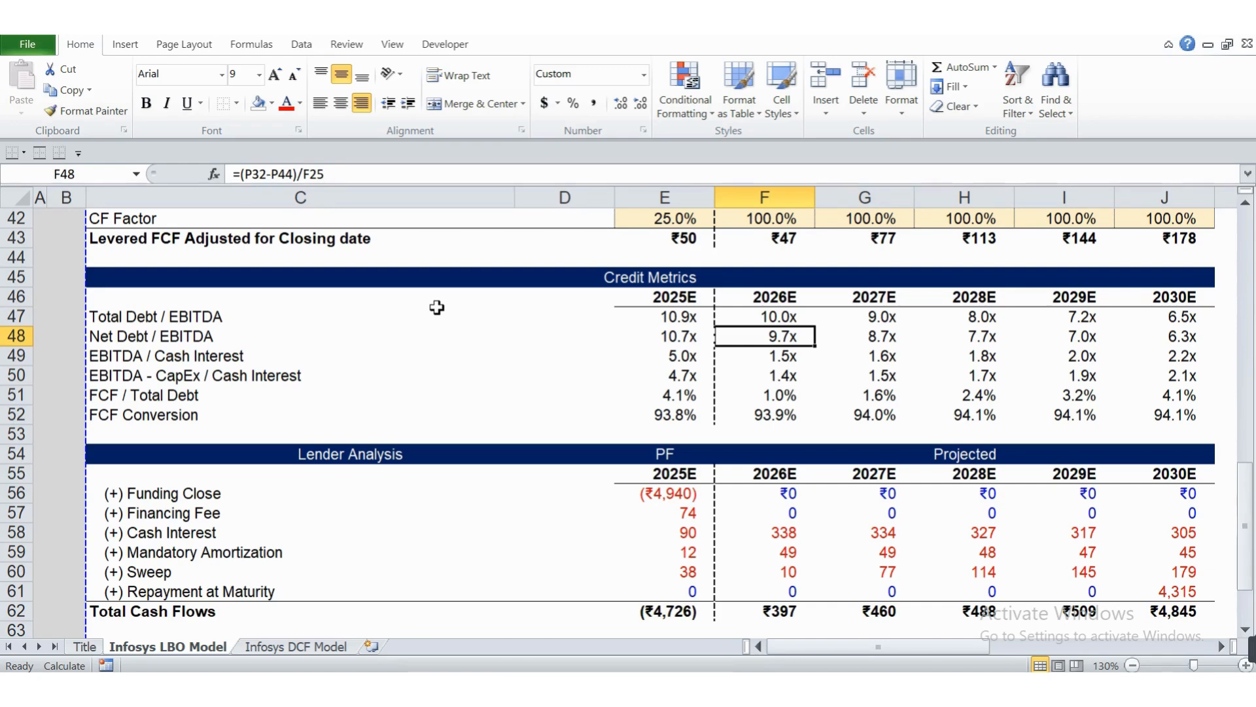
# - Examine the EBITDA / Cash Interest formulas from 2025E across the projected years
pyautogui.press('Down')
pyautogui.press('Left')
pyautogui.press('Left')
pyautogui.press('Left')
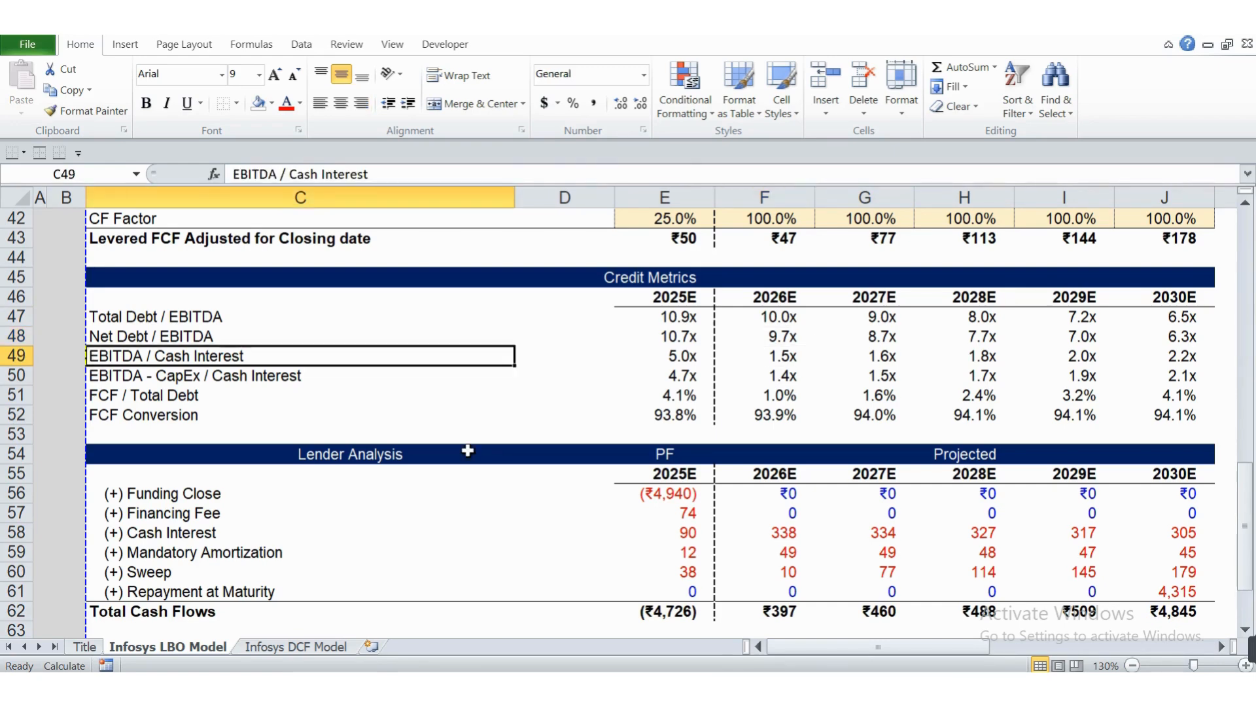
pyautogui.press('Right')
pyautogui.press('Right')
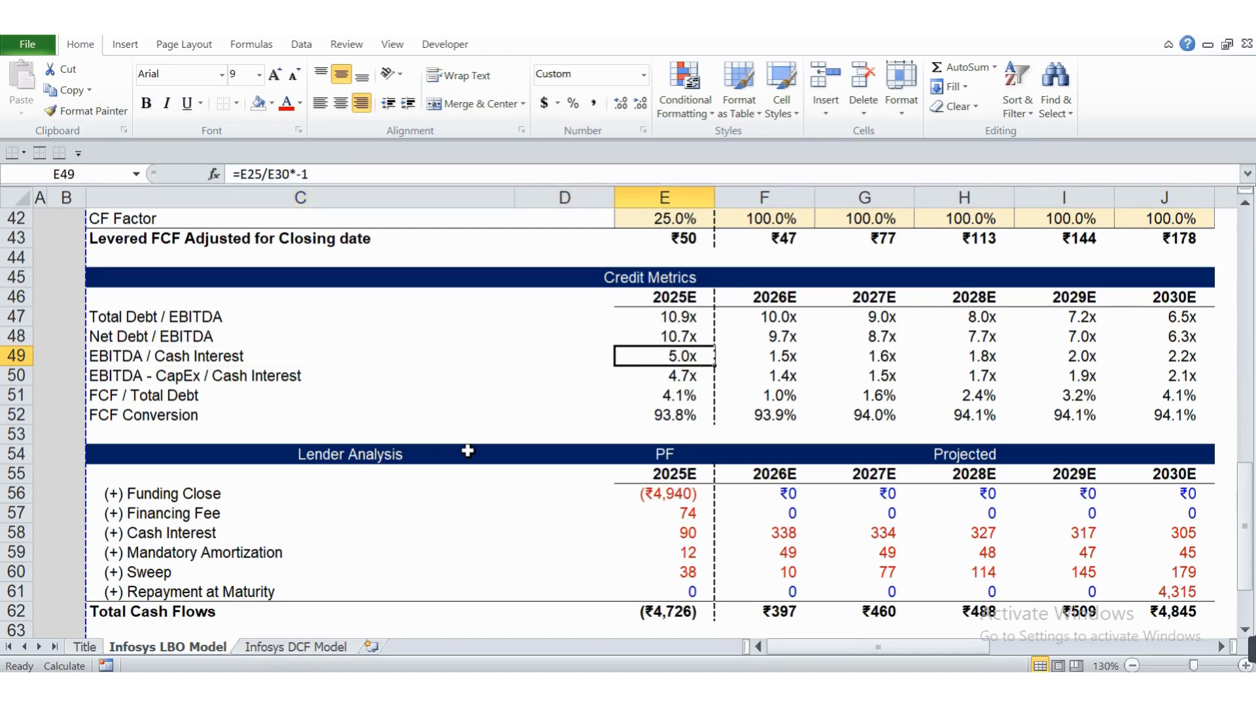
pyautogui.press('Left')
pyautogui.press('Left')
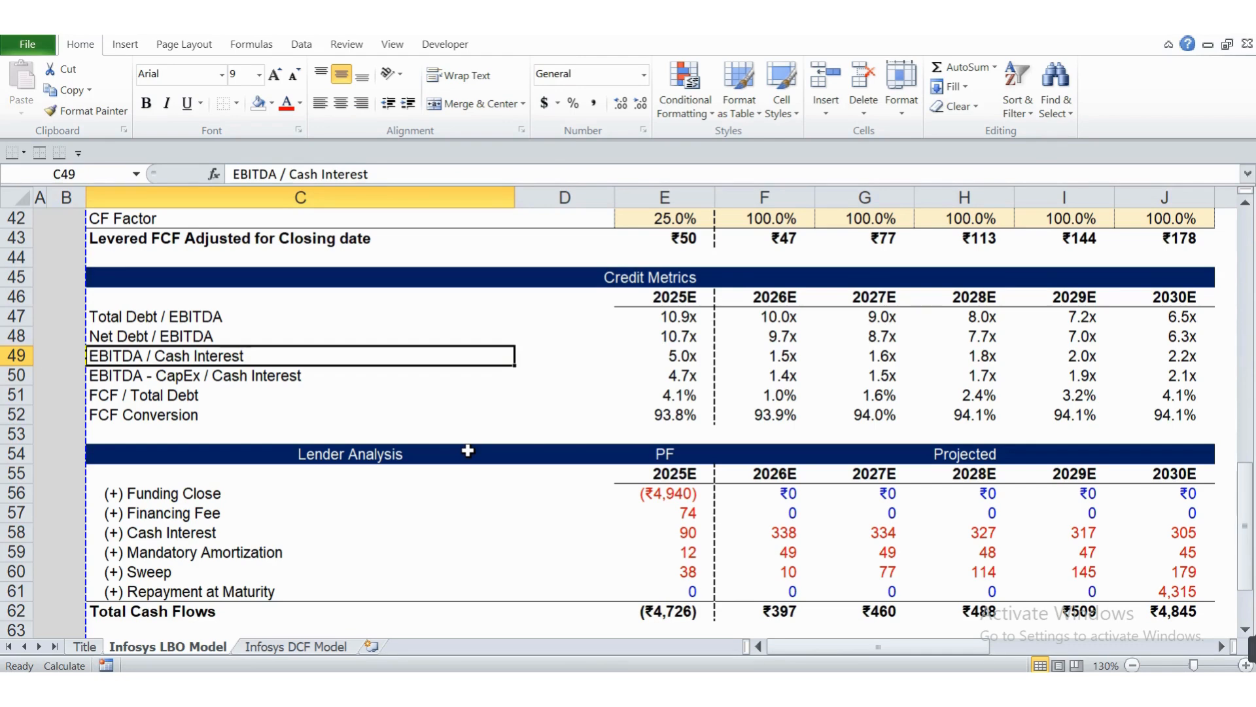
pyautogui.press('Right')
pyautogui.press('Right')
pyautogui.press('Right')
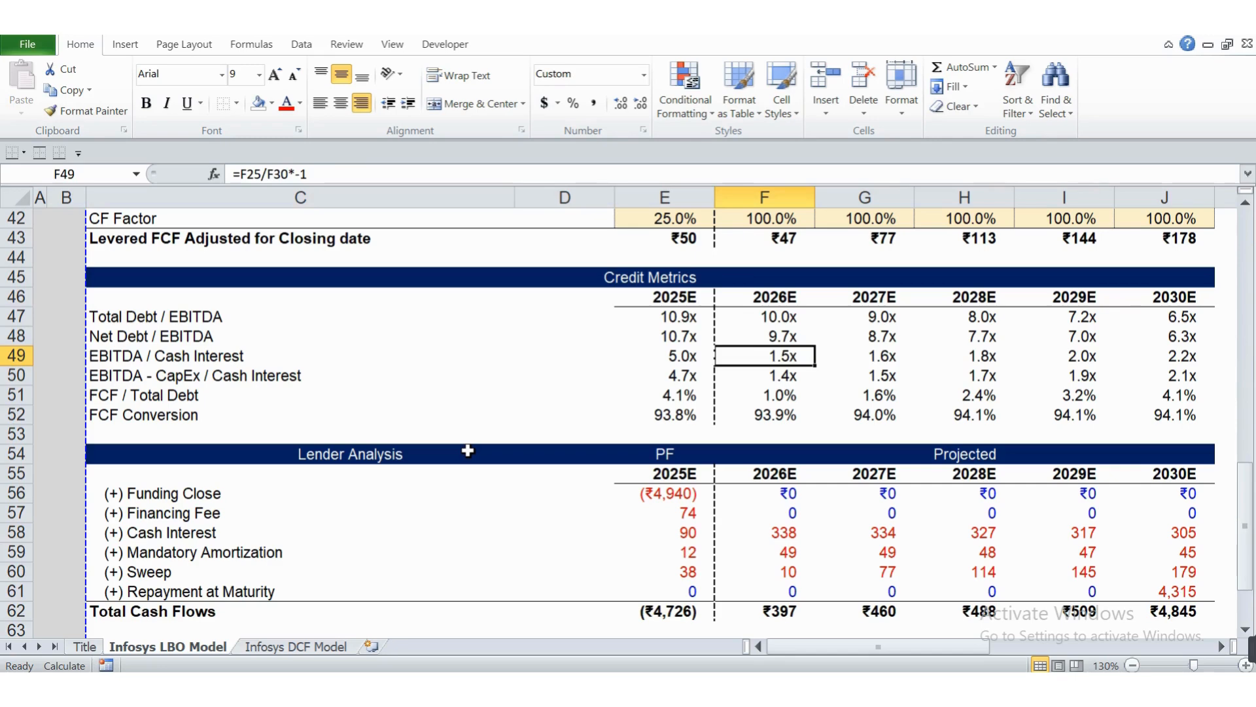
pyautogui.press('Right')
pyautogui.press('Right')
pyautogui.press('Right')
pyautogui.press('Right')
pyautogui.press('Left')
pyautogui.press('Left')
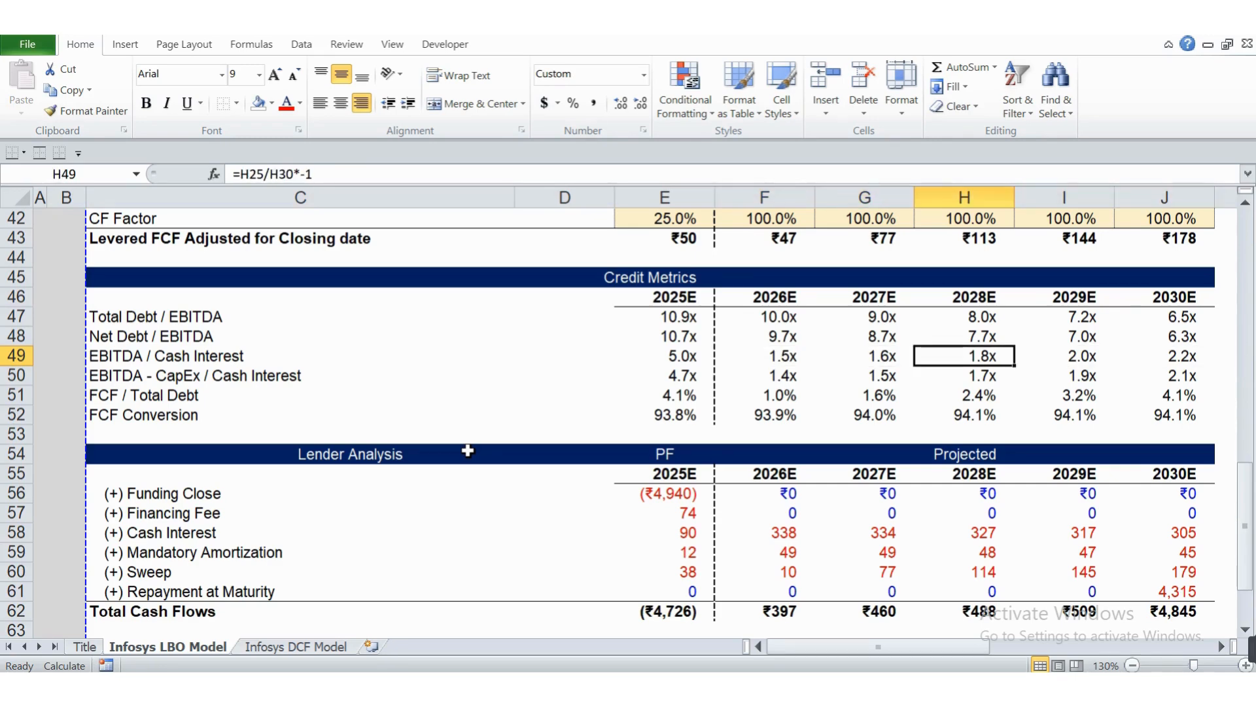
pyautogui.press('Left')
pyautogui.press('Left')
# - Examine the EBITDA - CapEx / Cash Interest row and its formulas for 2026E through 2029E
pyautogui.press('Down')
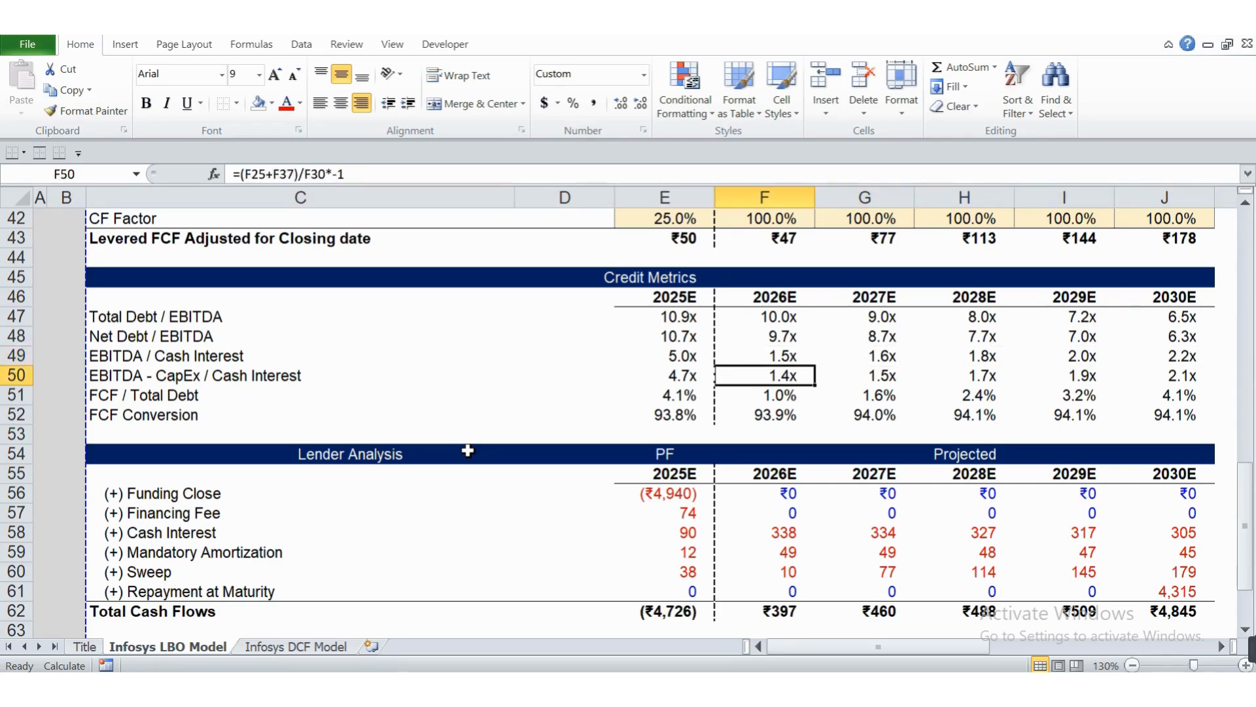
pyautogui.press('Left')
pyautogui.press('Left')
pyautogui.press('Left')
pyautogui.press('Right')
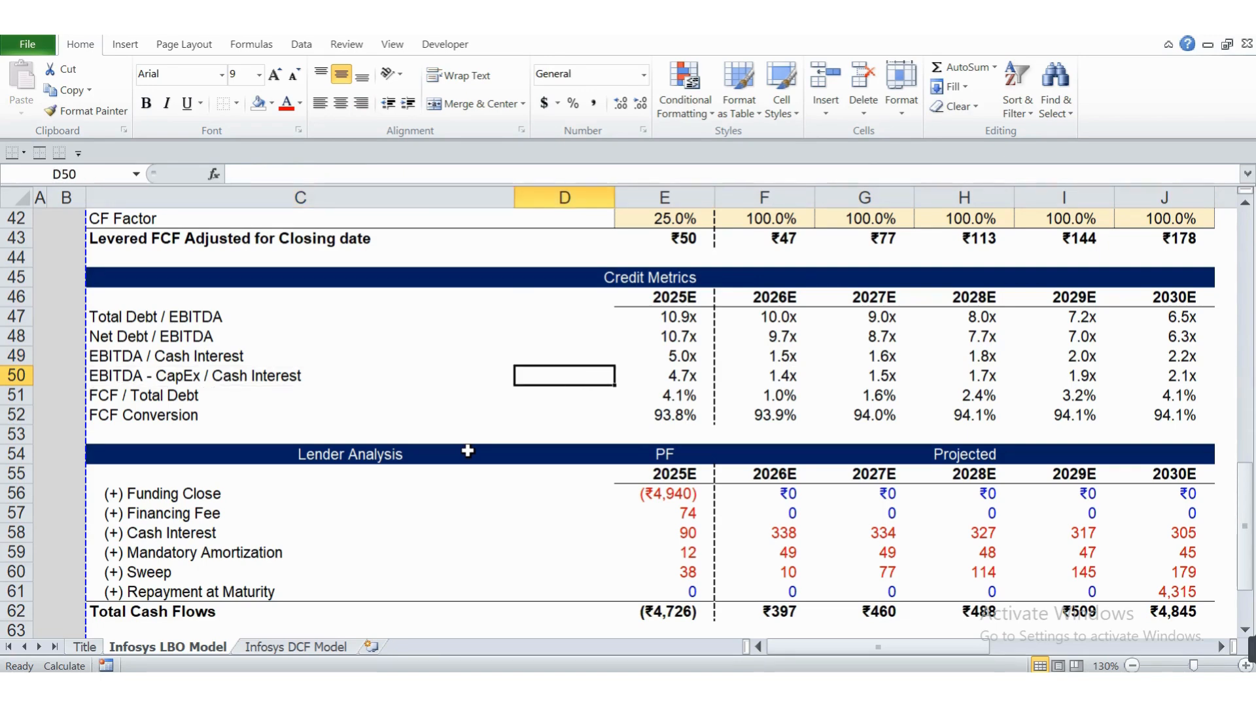
pyautogui.press('Right')
pyautogui.press('Right')
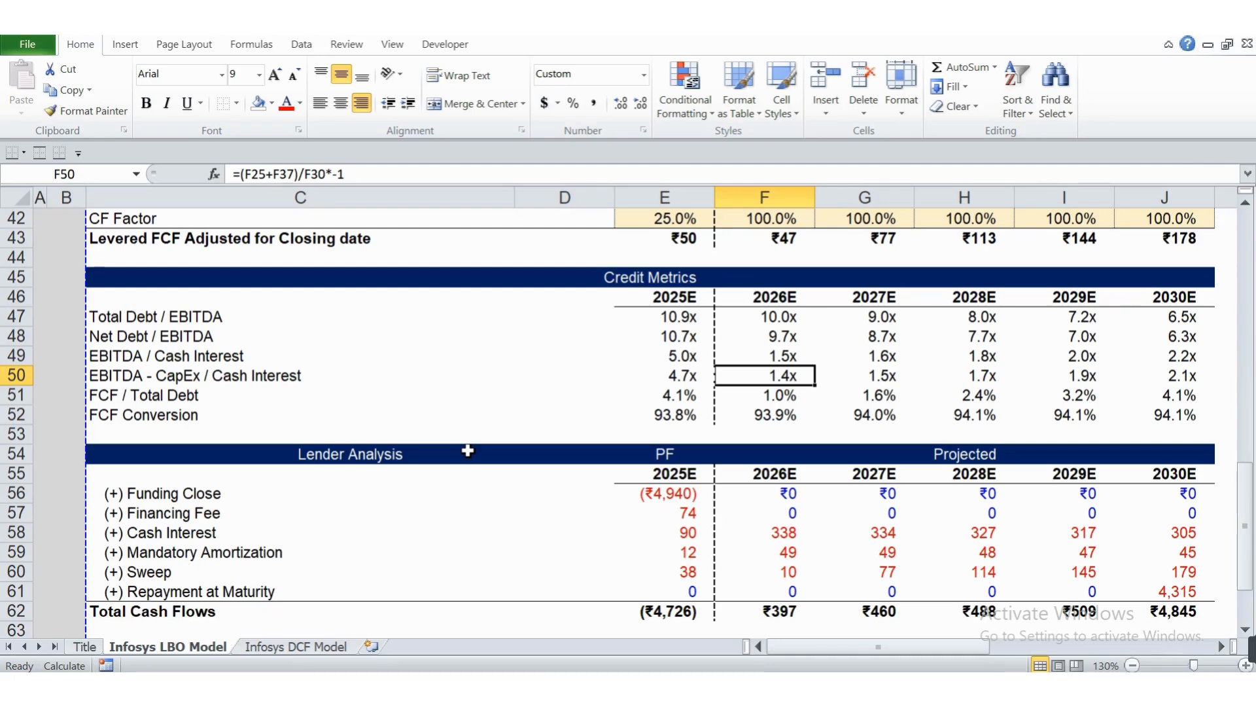
pyautogui.press('Left')
pyautogui.press('Left')
pyautogui.press('Left')
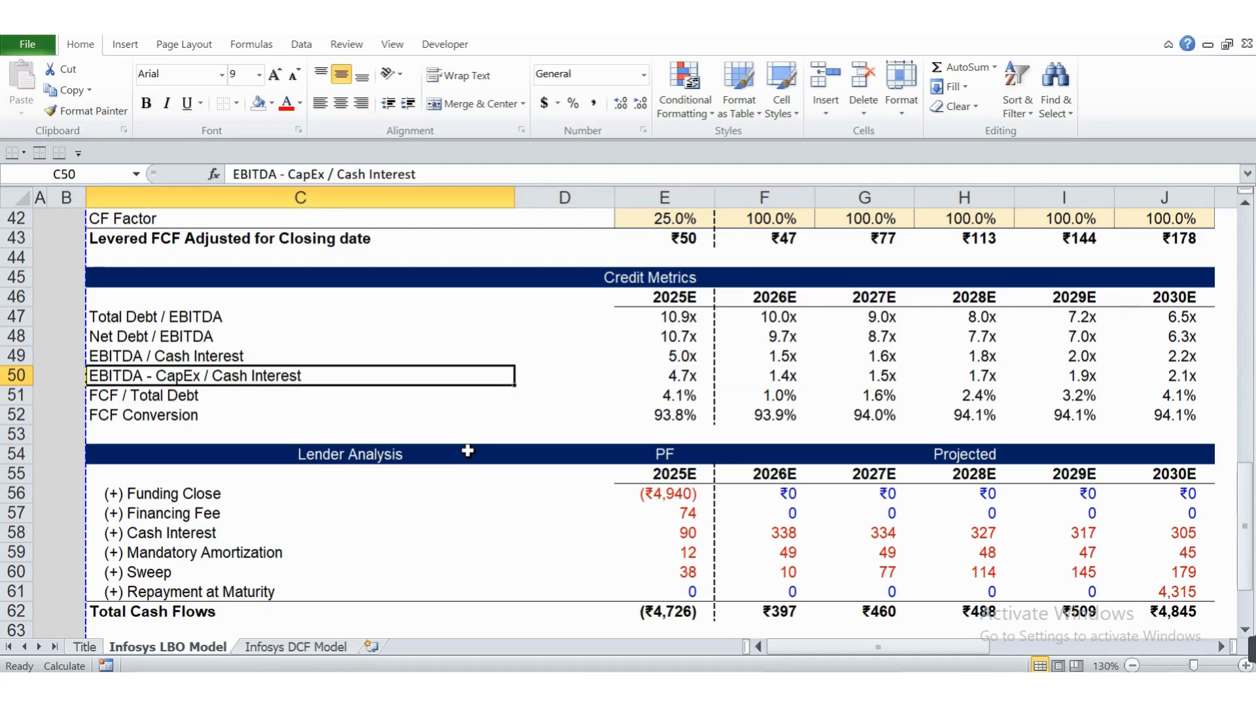
pyautogui.press('Right')
pyautogui.press('Right')
pyautogui.press('Right')
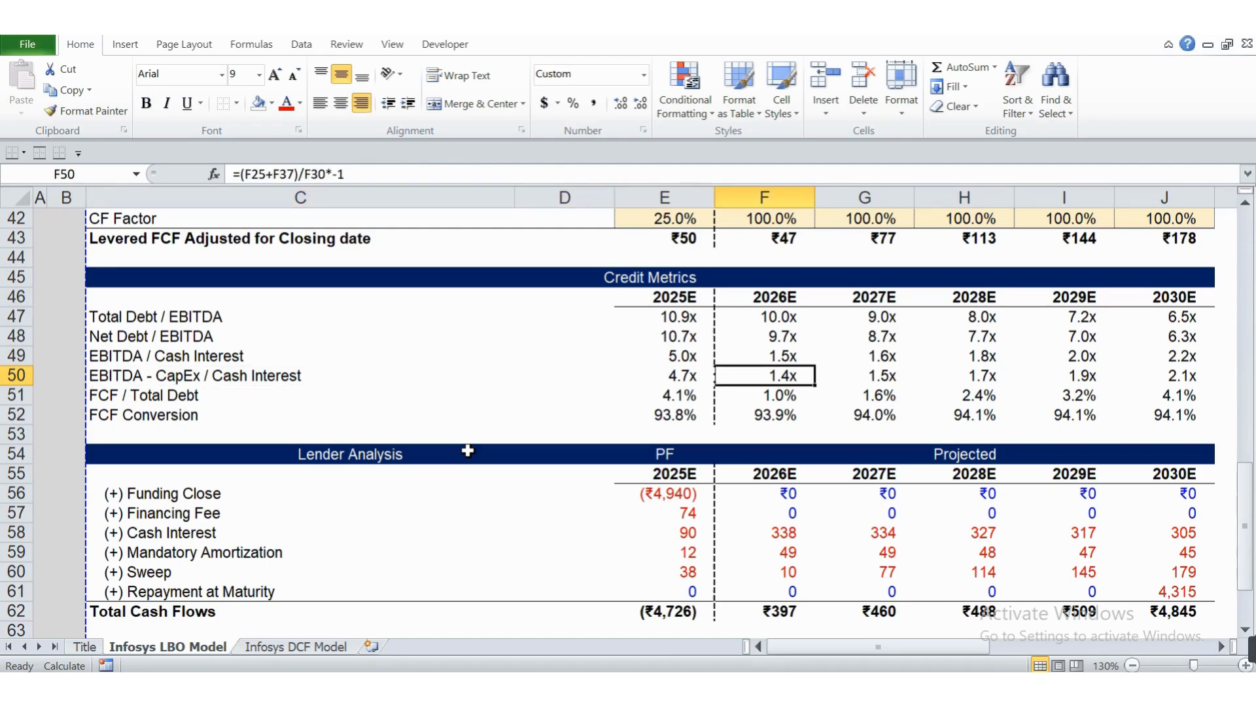
pyautogui.press('Right')
pyautogui.press('Right')
pyautogui.press('Right')
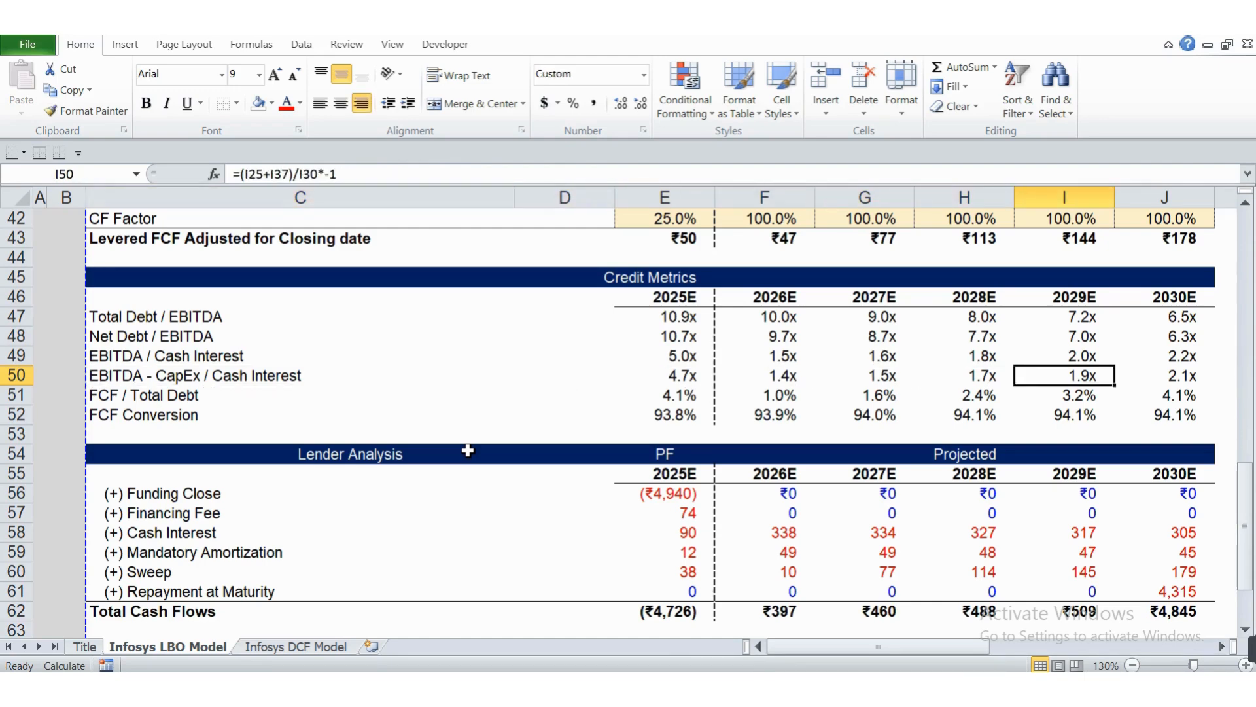
# - Review the leverage trend in the Total Debt / EBITDA and Net Debt / EBITDA rows across the projected years
pyautogui.press('Up')
pyautogui.press('Up')
pyautogui.press('Up')
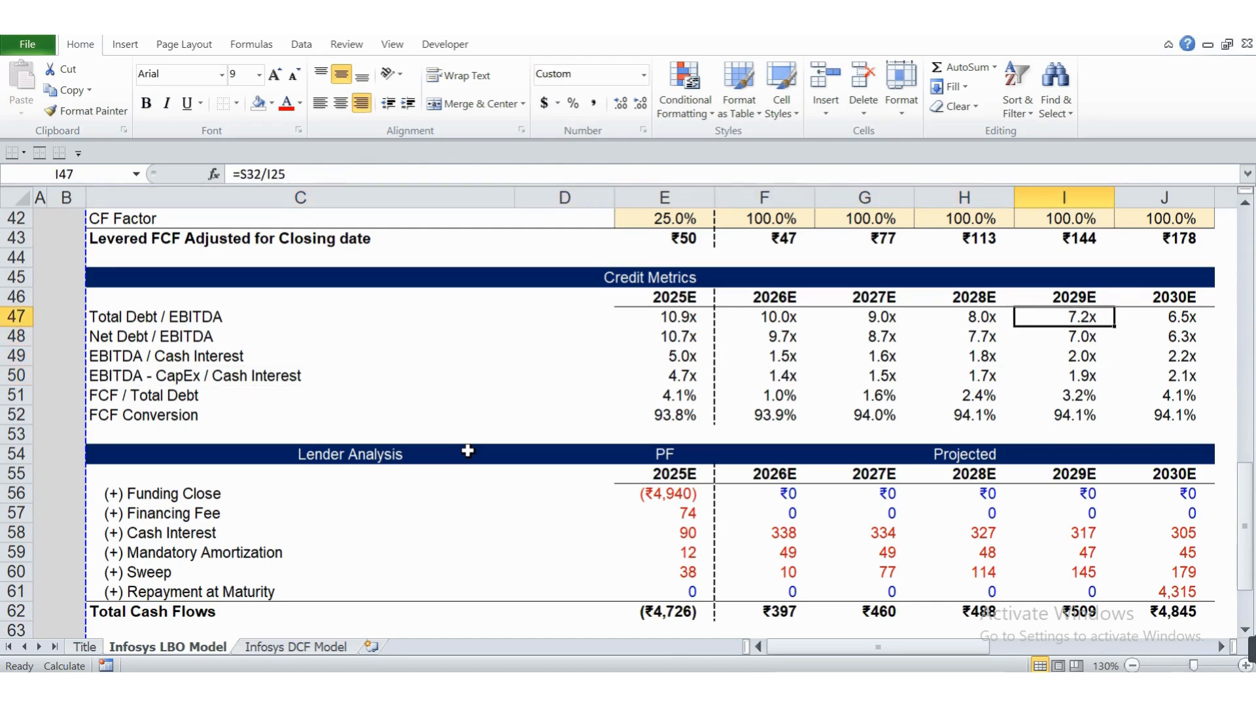
pyautogui.press('Left')
pyautogui.press('Left')
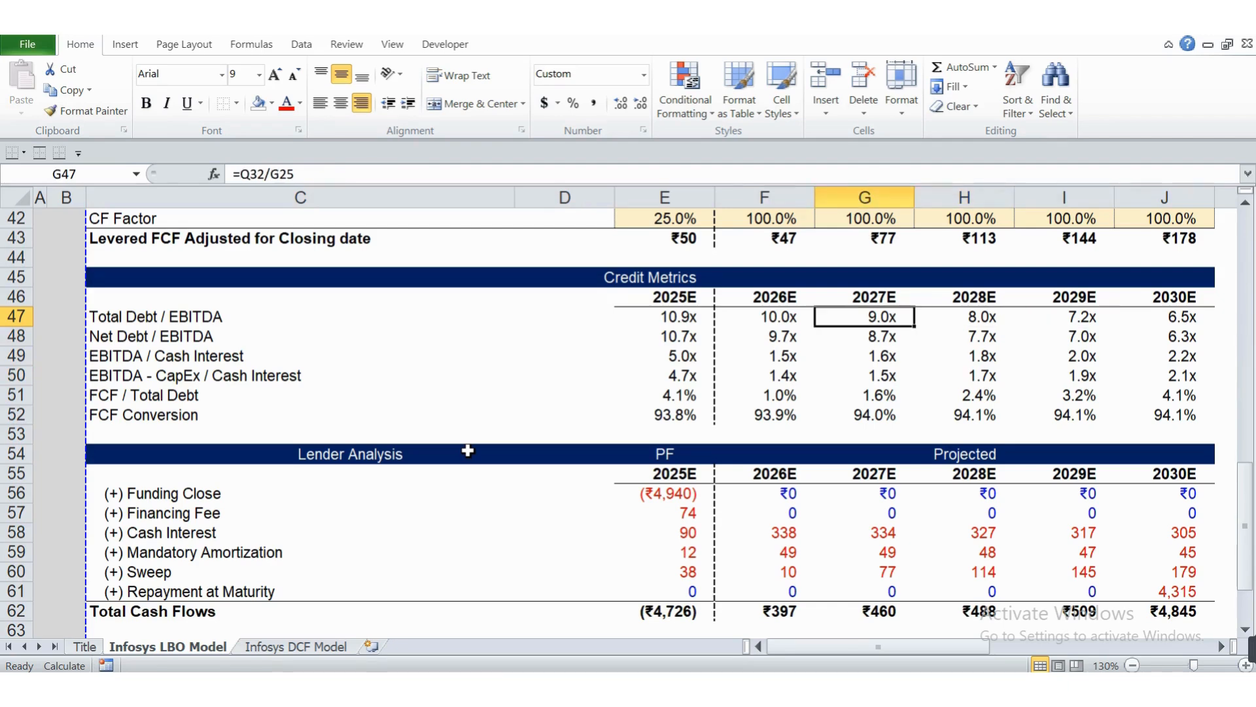
pyautogui.press('Right')
pyautogui.press('Right')
pyautogui.press('Right')
pyautogui.press('Down')
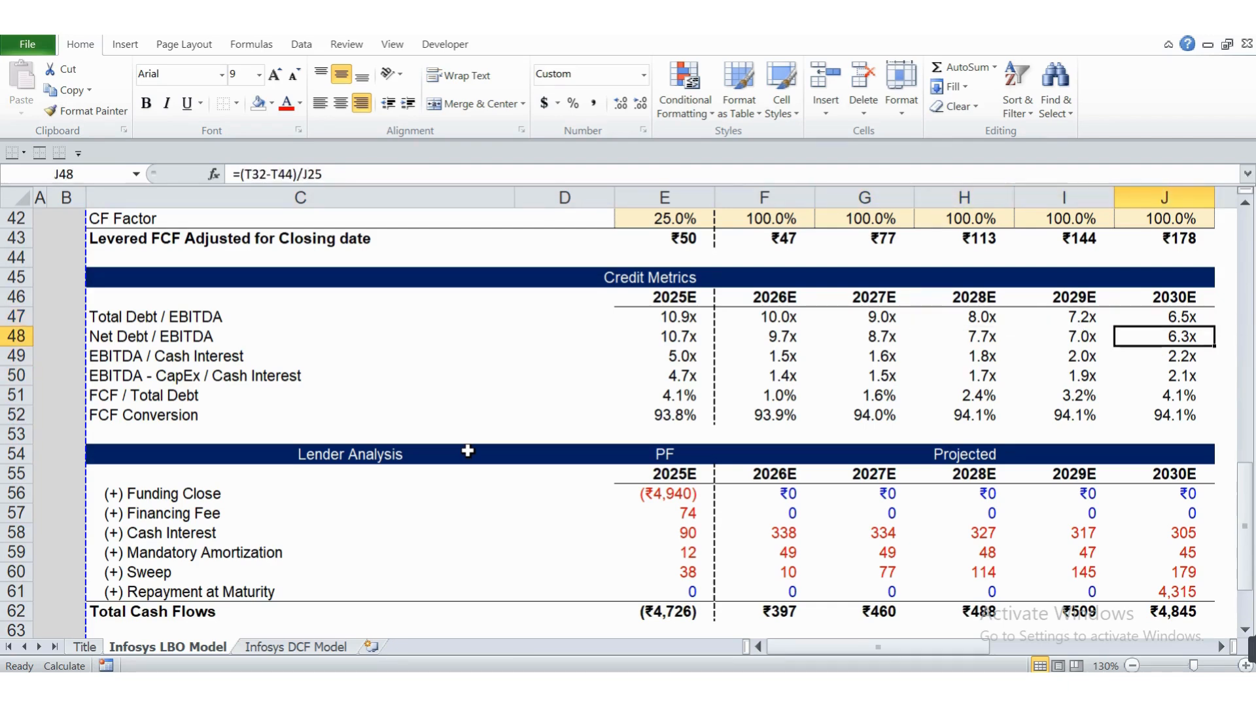
pyautogui.press('Left')
pyautogui.press('Left')
pyautogui.press('Left')
pyautogui.press('Left')
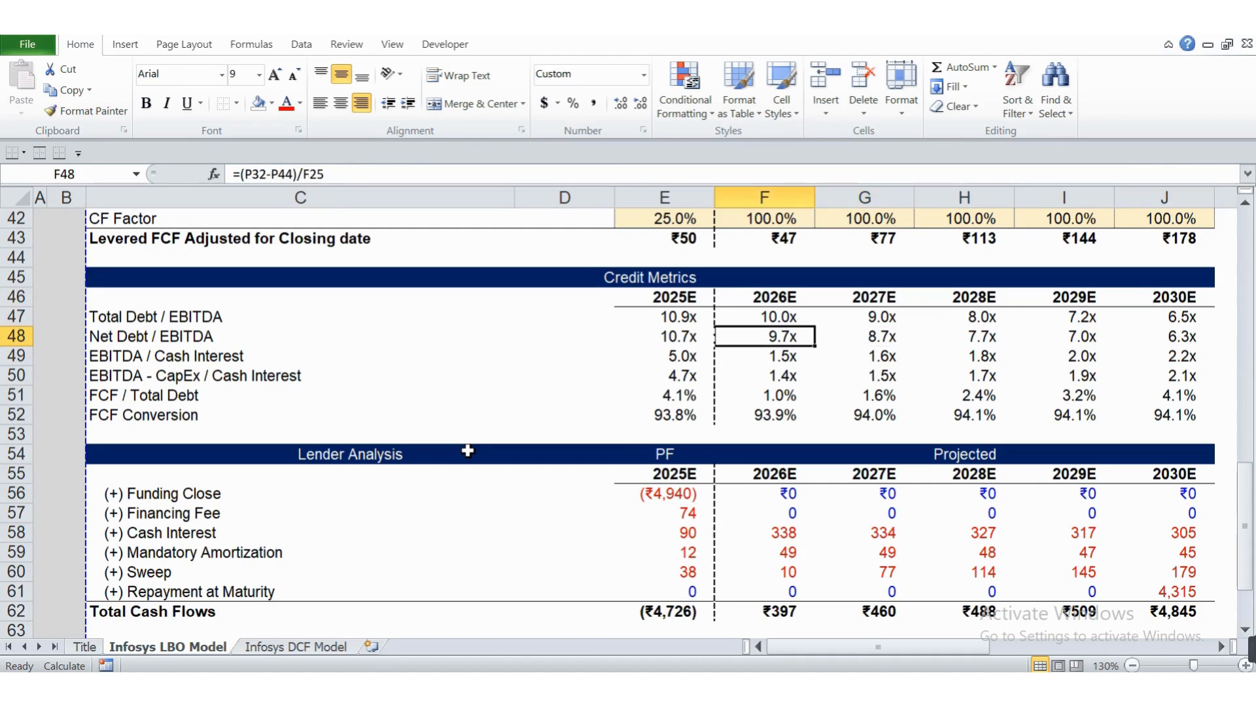
# - Check the 2026E cash interest coverage ratios and the FCF / Total Debt formula below them
pyautogui.press('Down')
pyautogui.press('Down')
pyautogui.press('Down')
pyautogui.press('Up')
pyautogui.press('Up')
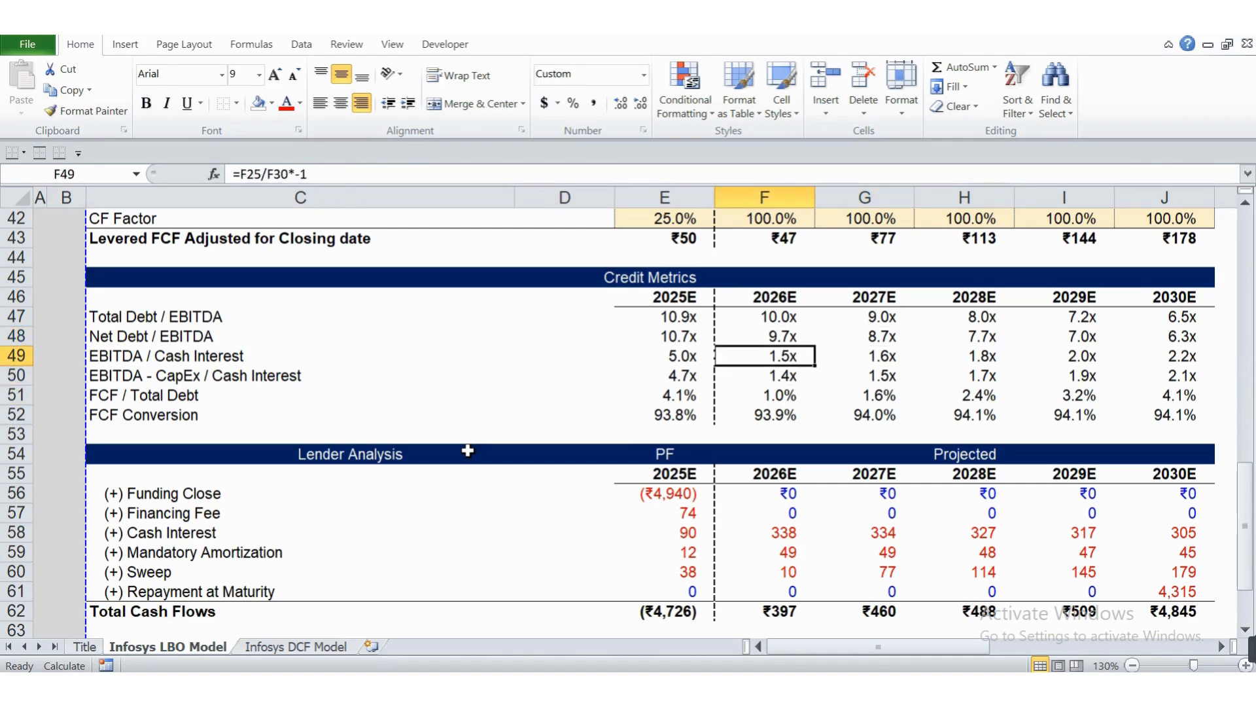
pyautogui.press('Down')
pyautogui.press('Down')
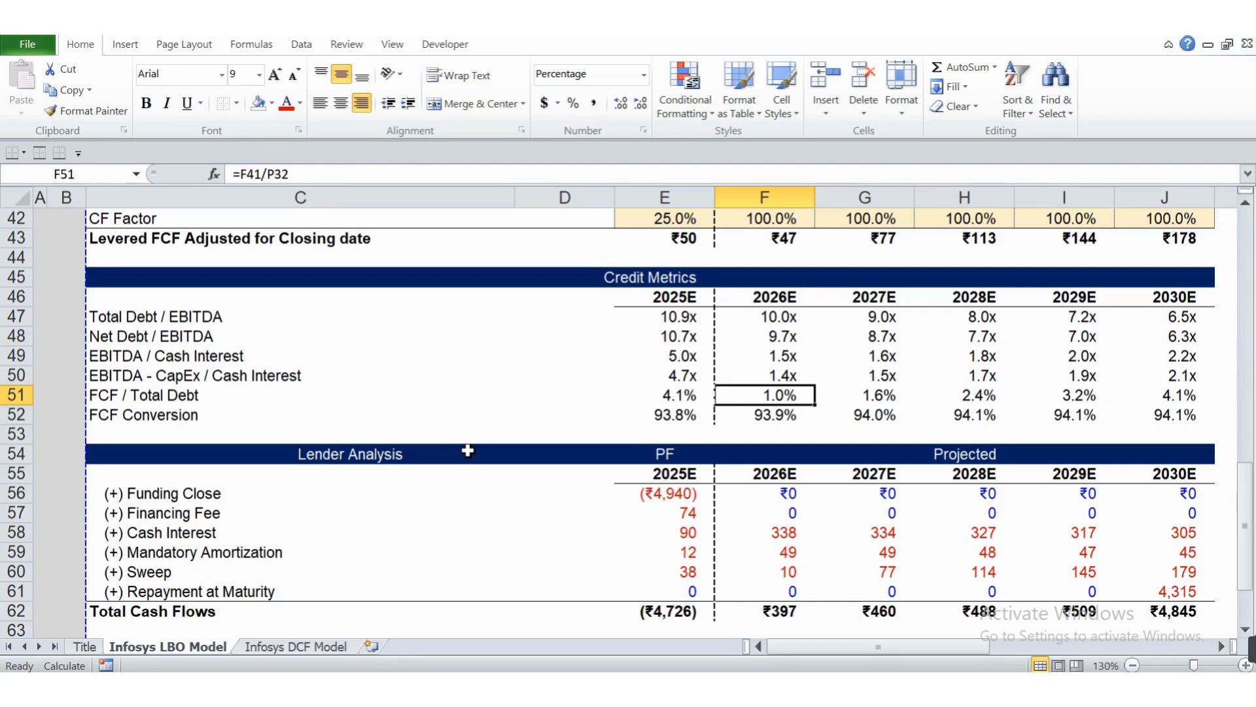
# - Compare the 2026E FCF / Total Debt formula with the neighbouring years and the leverage and coverage ratios above it
pyautogui.press('Right')
pyautogui.press('Right')
pyautogui.press('Left')
pyautogui.press('Left')
pyautogui.press('Up')
pyautogui.press('Up')
pyautogui.press('Up')
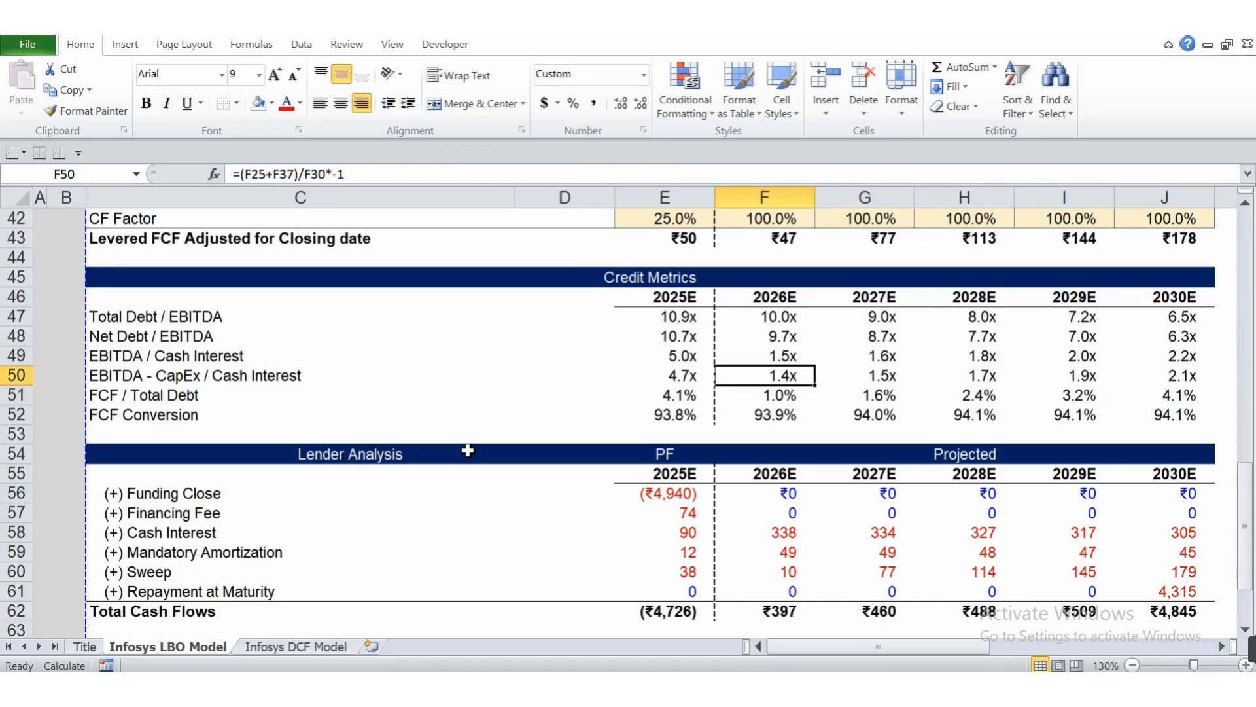
pyautogui.press('Down')
pyautogui.press('Down')
pyautogui.press('Down')
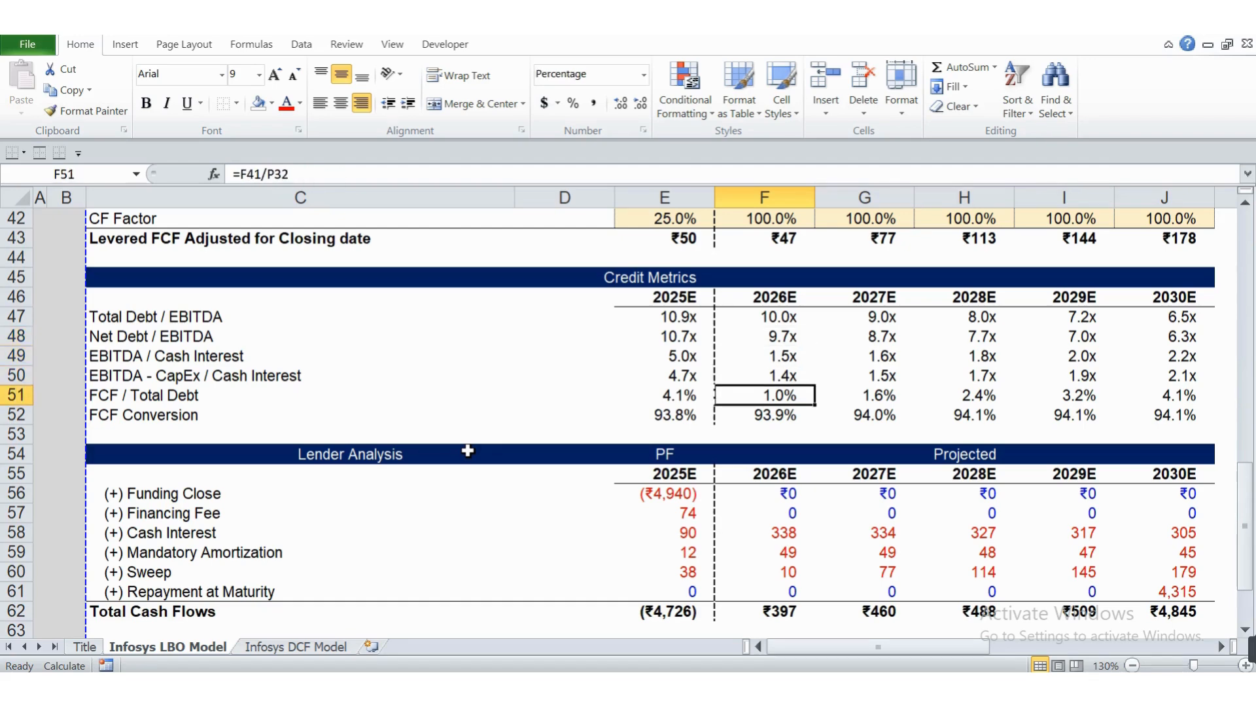
pyautogui.press('Up')
pyautogui.press('Up')
pyautogui.press('Down')
pyautogui.press('Down')
# - Review the FCF / Total Debt row across all projected years through 2030E and return to its 2026E formula
pyautogui.press('Right')
pyautogui.press('Right')
pyautogui.press('Right')
pyautogui.press('Right')
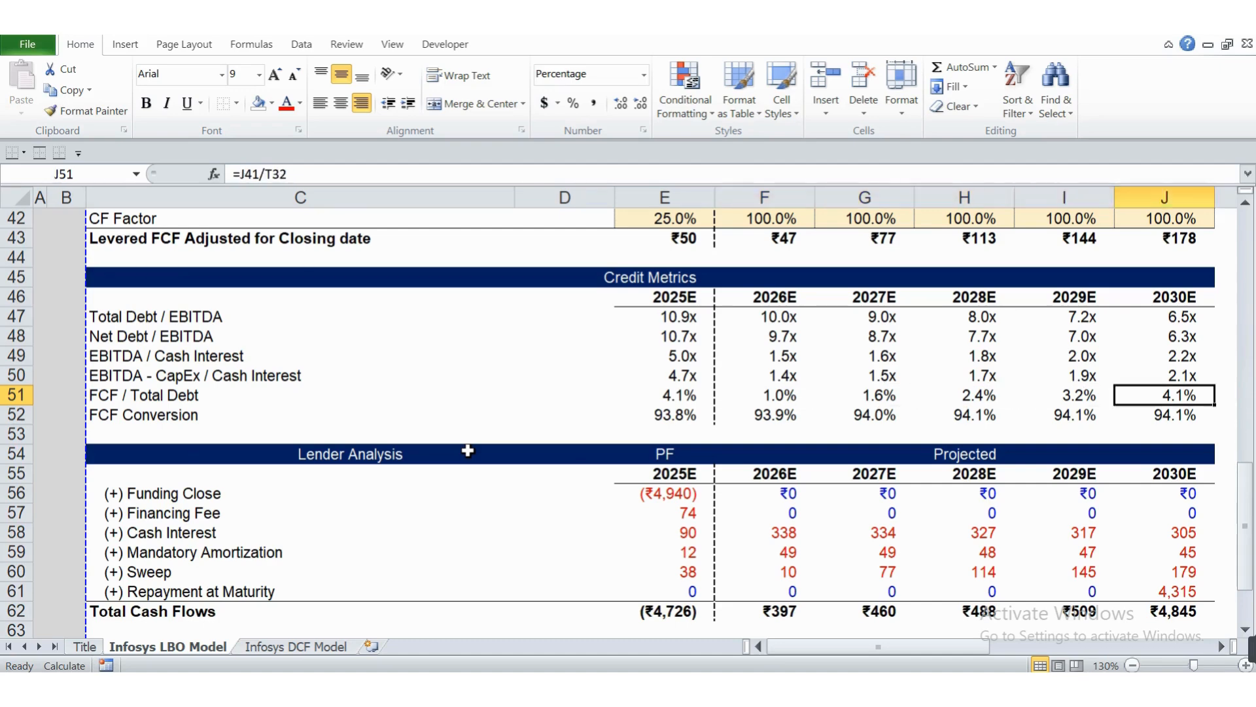
pyautogui.press('Right')
pyautogui.press('Left')
pyautogui.press('Left')
pyautogui.press('Left')
pyautogui.press('Left')
pyautogui.press('Left')
pyautogui.press('Left')
pyautogui.press('Left')
pyautogui.press('Left')
pyautogui.press('Left')
pyautogui.press('Right')
pyautogui.press('Right')
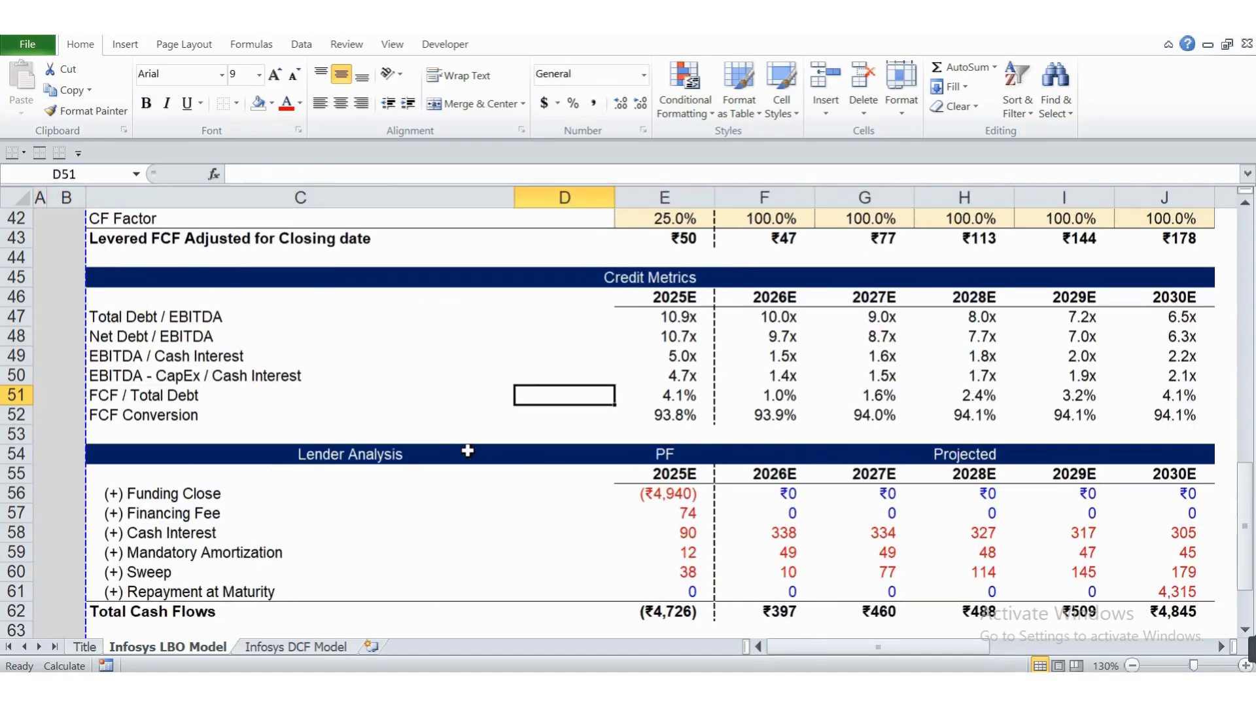
pyautogui.press('Right')
pyautogui.press('Right')
pyautogui.press('Right')
pyautogui.press('Right')
pyautogui.press('Left')
pyautogui.press('Left')
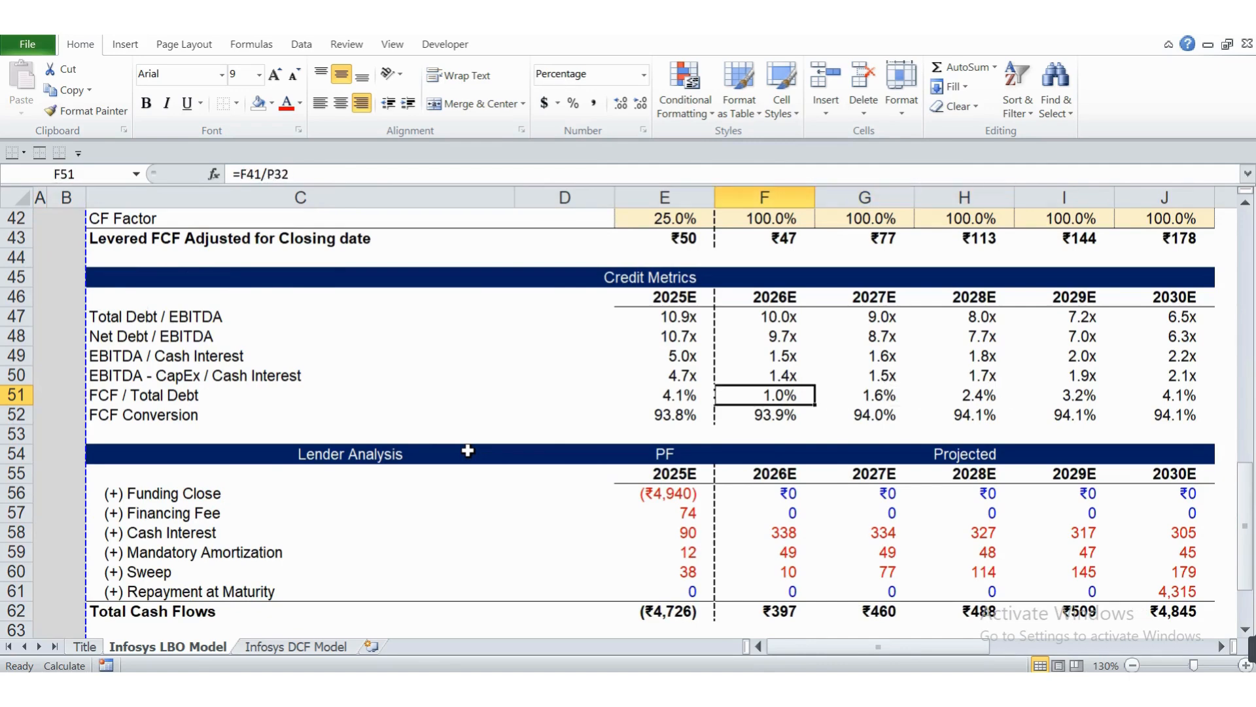
# - Examine the FCF Conversion formulas from 2025E through 2029E
pyautogui.press('Down')
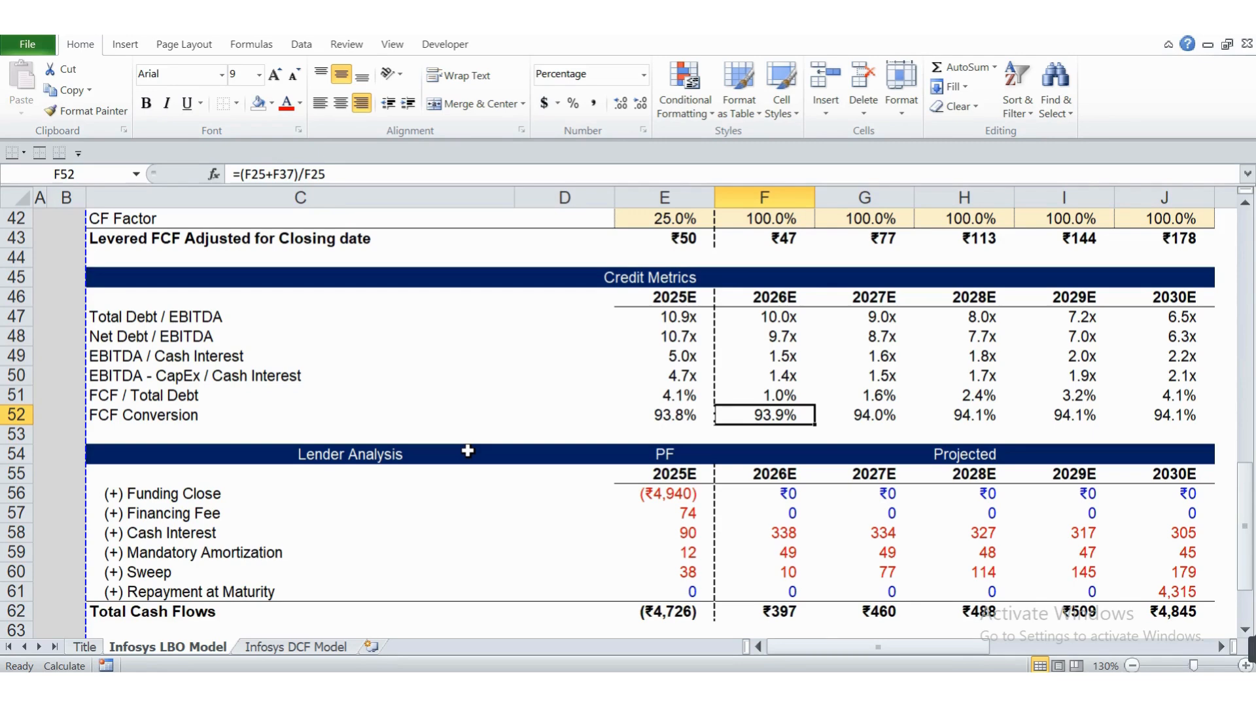
pyautogui.press('Left')
pyautogui.press('Right')
pyautogui.press('Right')
pyautogui.press('Right')
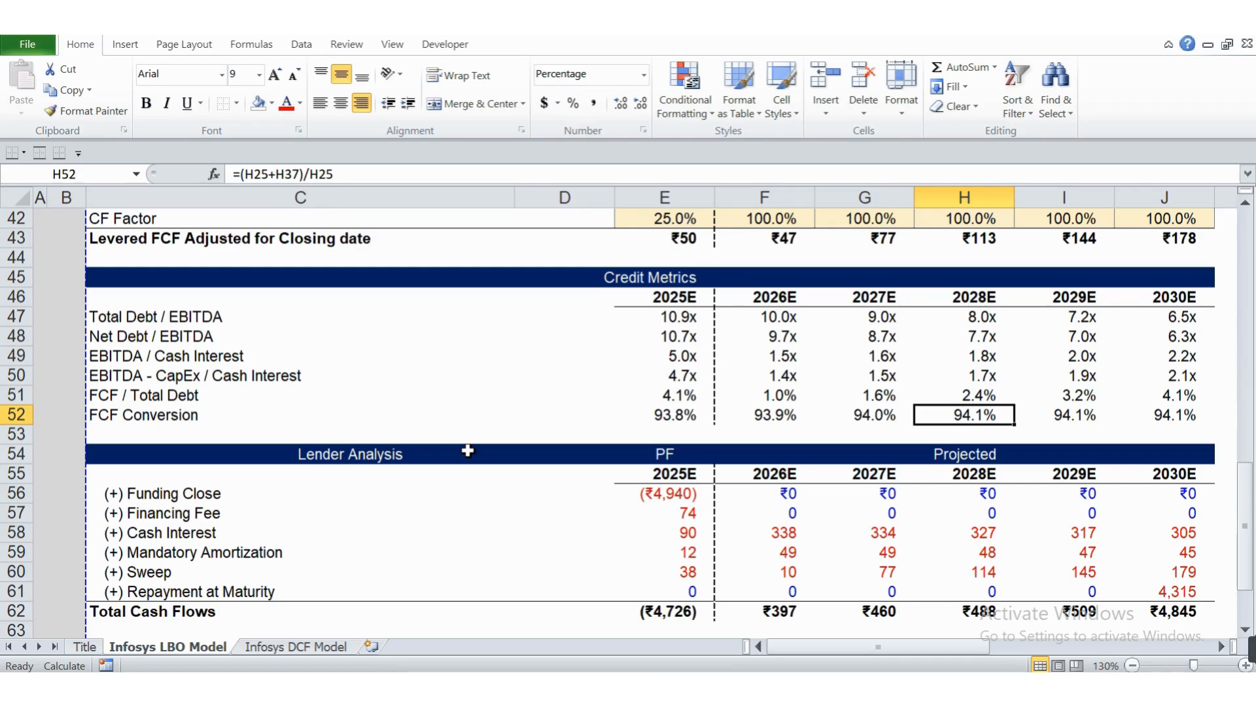
pyautogui.press('Left')
pyautogui.press('Left')
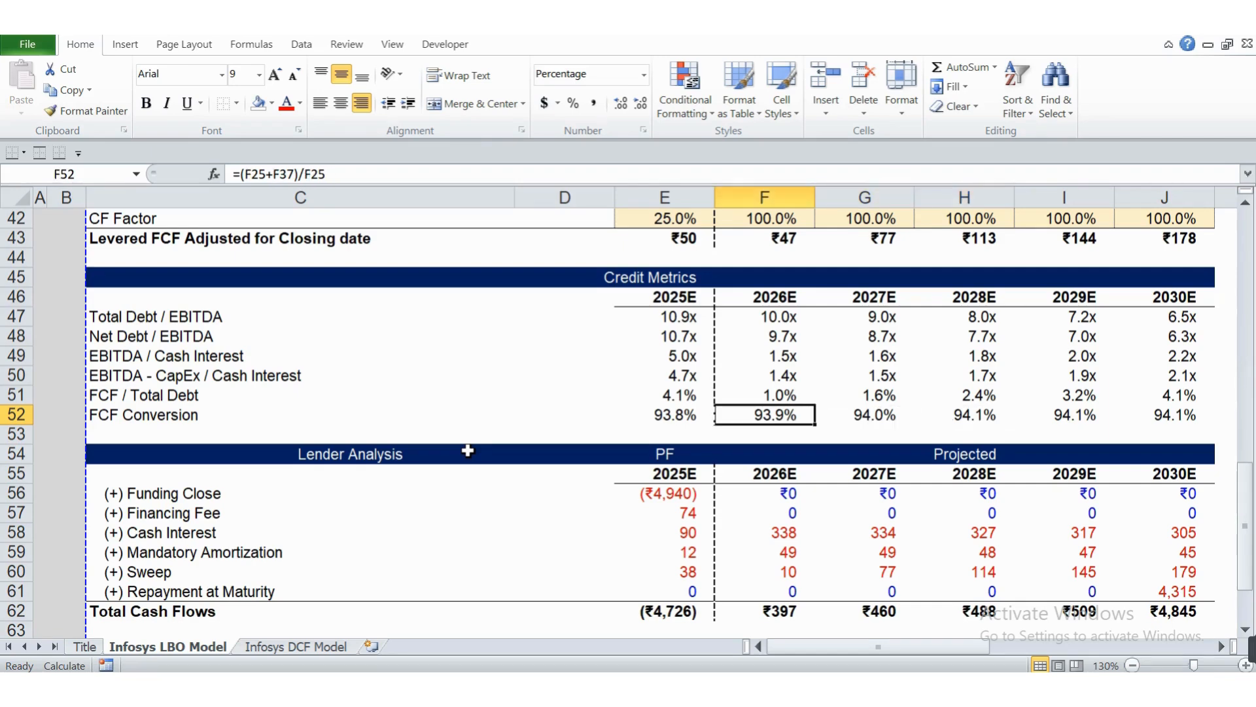
pyautogui.press('Right')
pyautogui.press('Right')
pyautogui.press('Right')
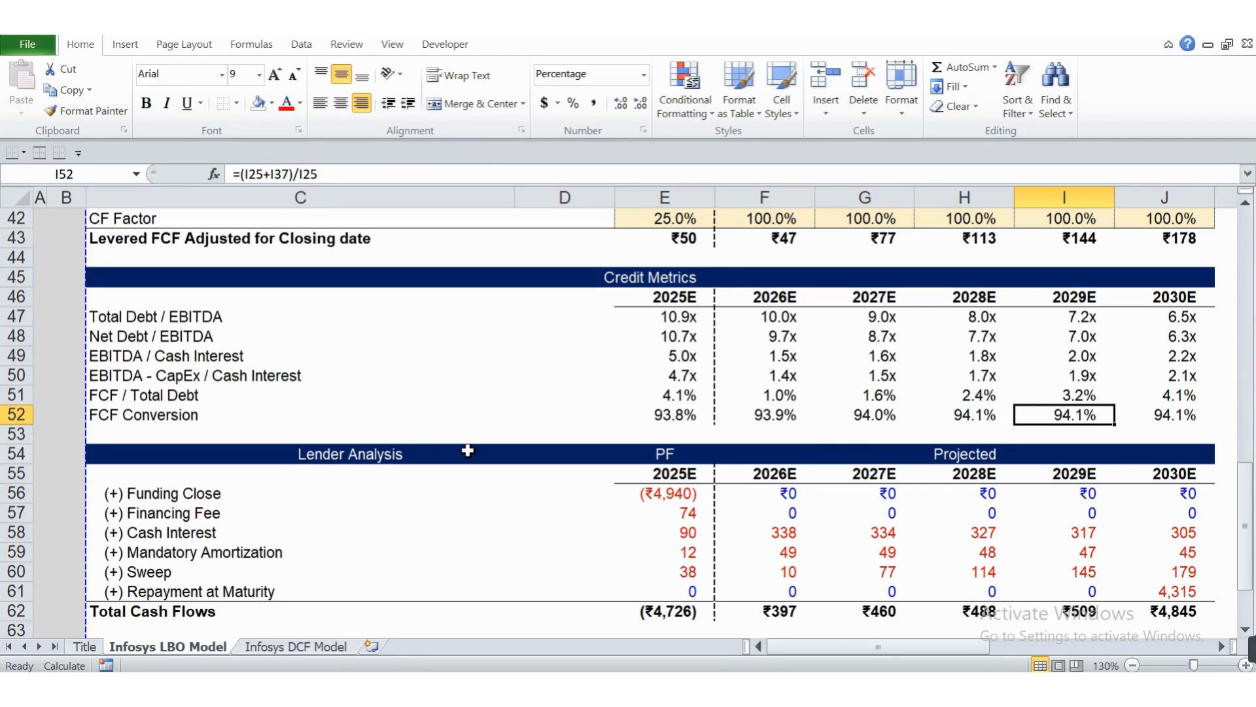
pyautogui.press('Left')
pyautogui.press('Left')
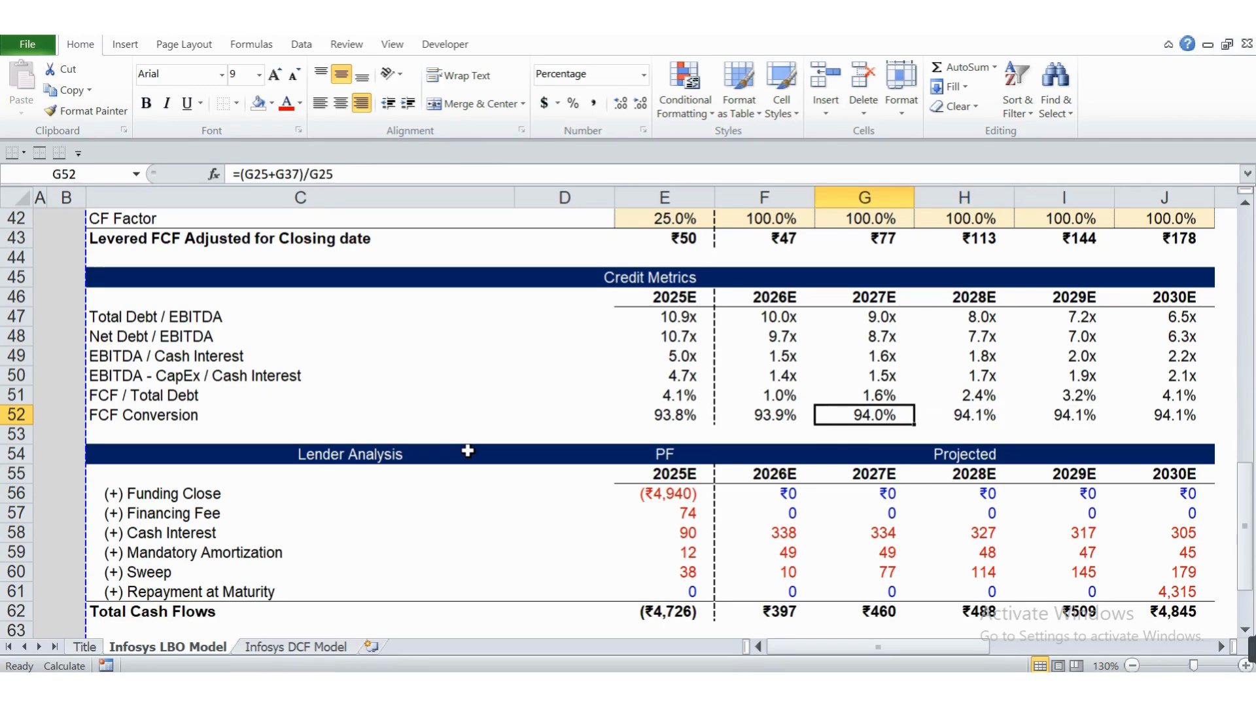
pyautogui.press('Left')
pyautogui.press('Left')
pyautogui.press('Right')
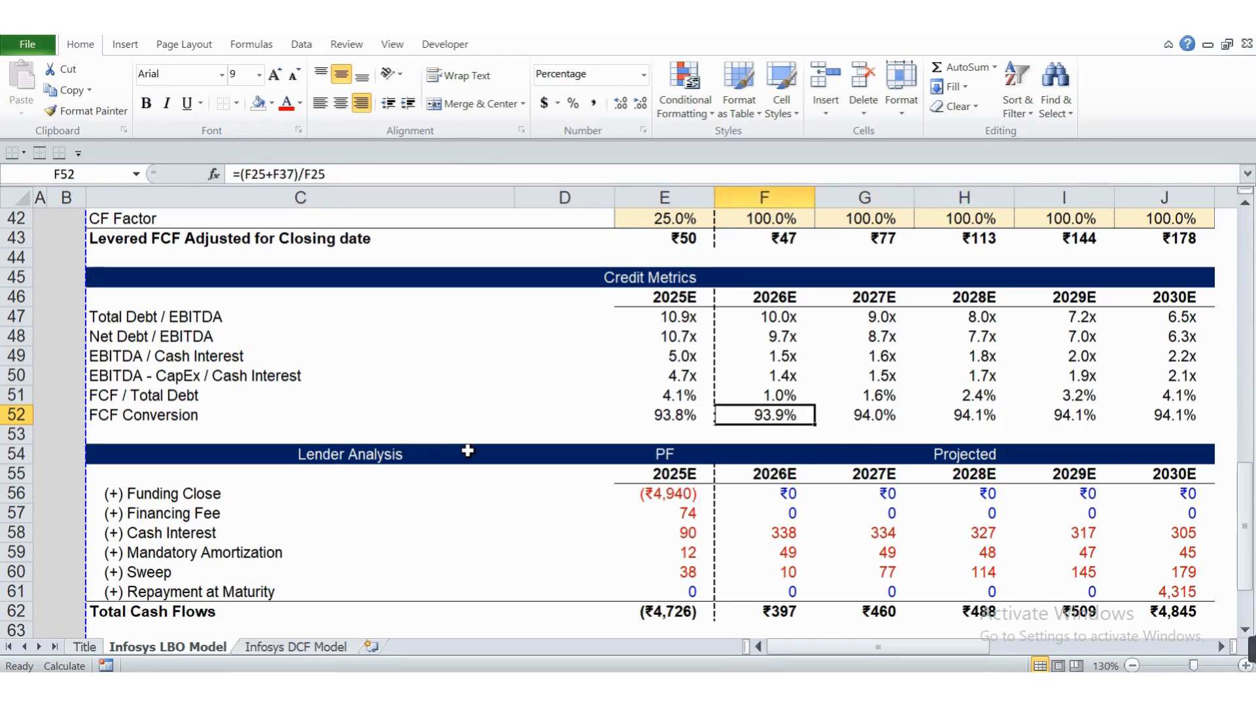
# - Recheck the 2026E credit metrics from Total Debt / EBITDA down to FCF / Total Debt
pyautogui.press('Up')
pyautogui.press('Up')
pyautogui.press('Up')
pyautogui.press('Up')
pyautogui.press('Up')
pyautogui.press('Up')
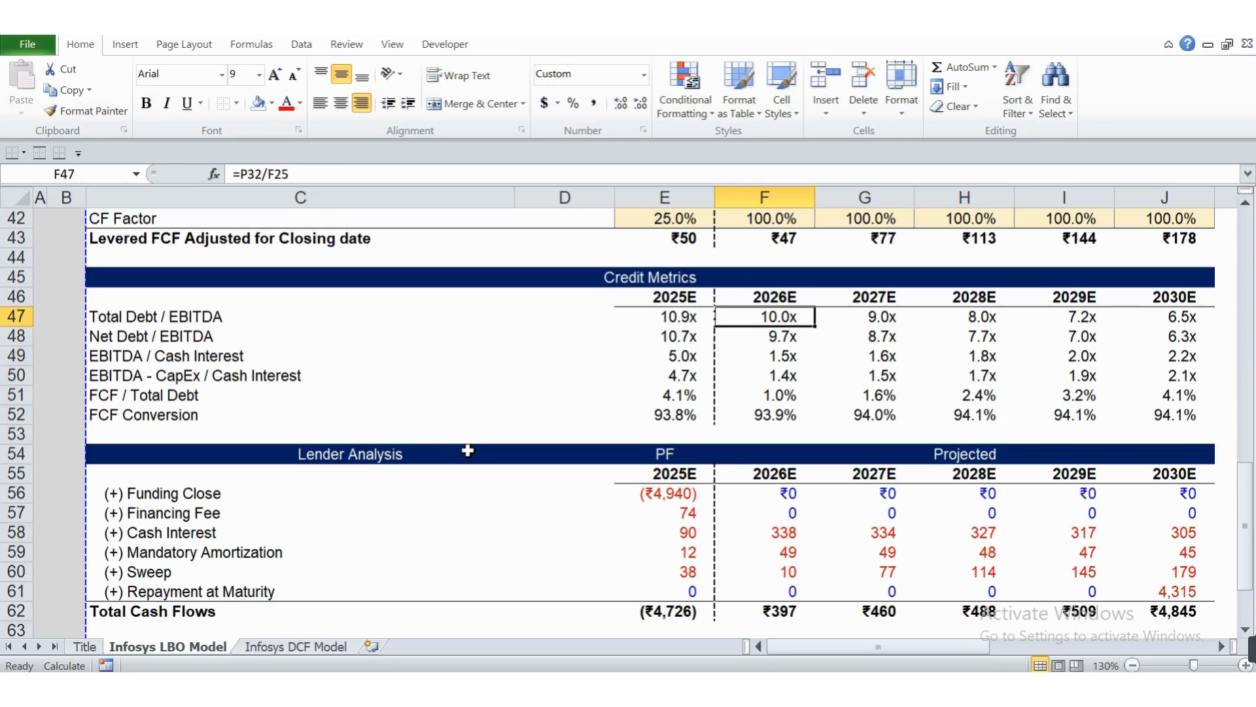
pyautogui.press('Down')
pyautogui.press('Down')
pyautogui.press('Down')
pyautogui.press('Down')
pyautogui.press('Down')
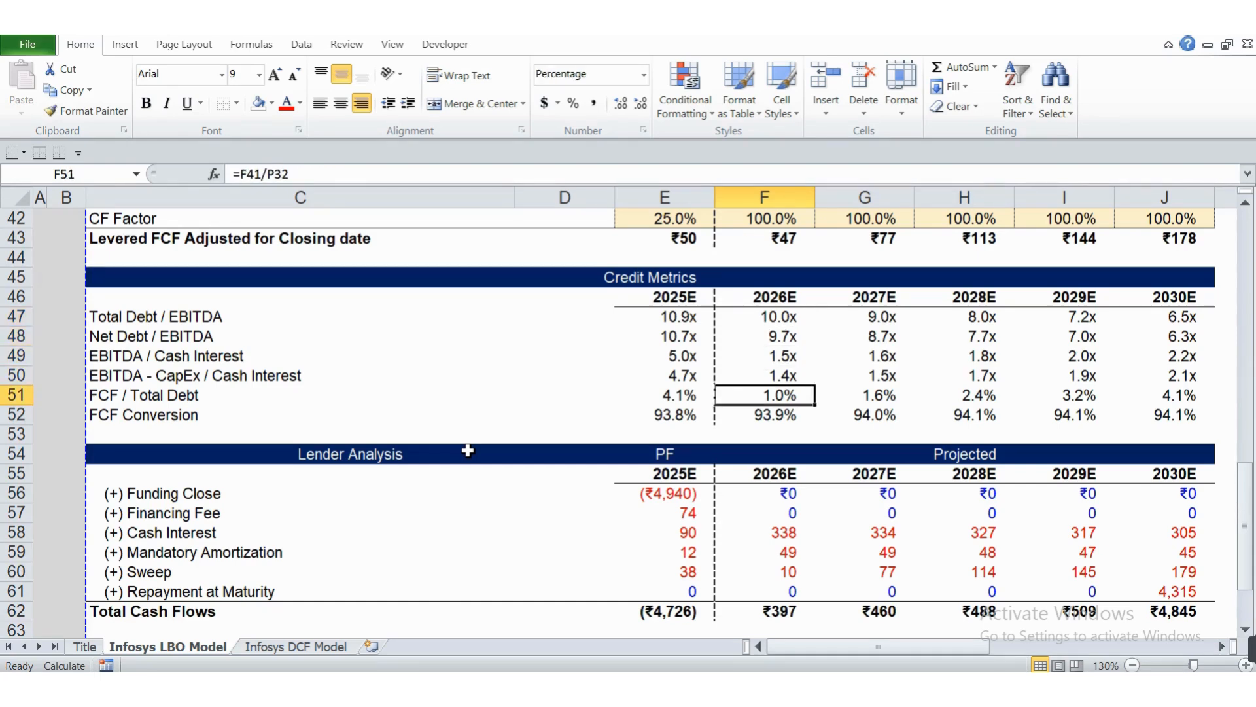
# - Survey the 2026E column of the Lender Analysis from Funding Close down to the Blended MOIC and Blended IRR rows
pyautogui.press('Down')
pyautogui.press('Down')
pyautogui.press('Down')
pyautogui.press('Down')
pyautogui.press('Down')
pyautogui.press('Down')
pyautogui.press('Down')
pyautogui.press('Down')
pyautogui.press('Down')
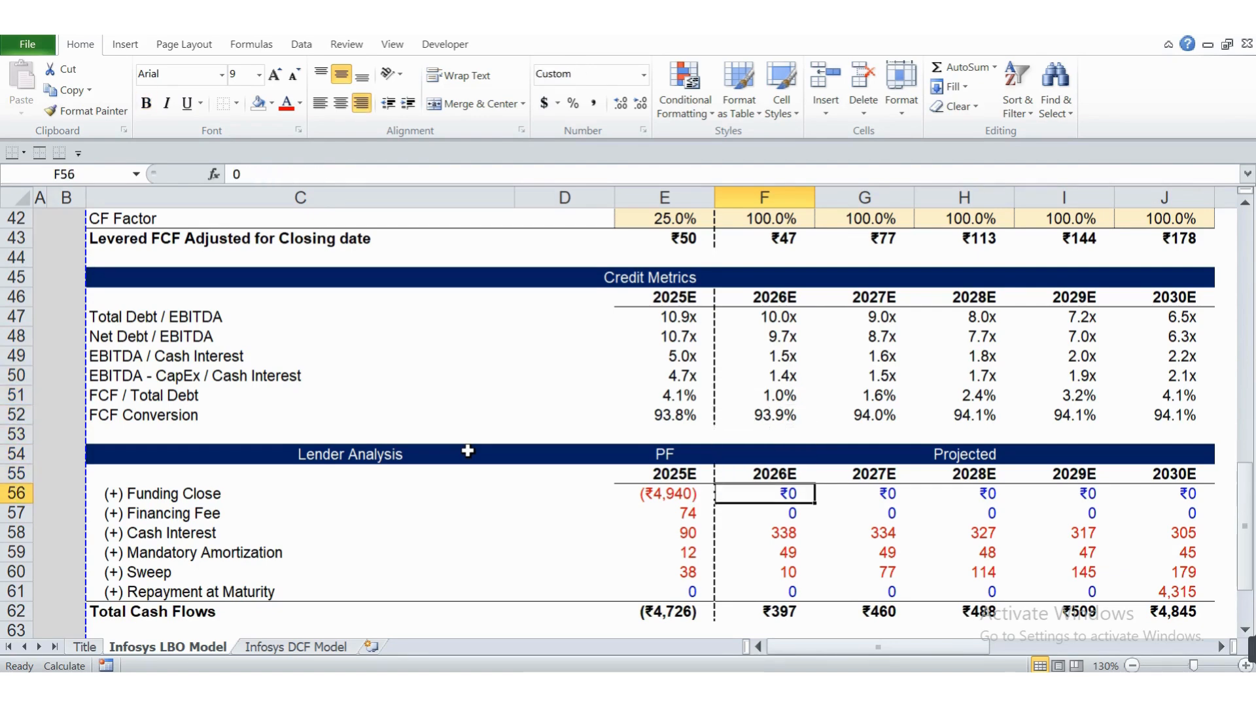
pyautogui.press('Down')
pyautogui.press('Down')
pyautogui.press('Down')
pyautogui.press('Down')
pyautogui.press('Down')
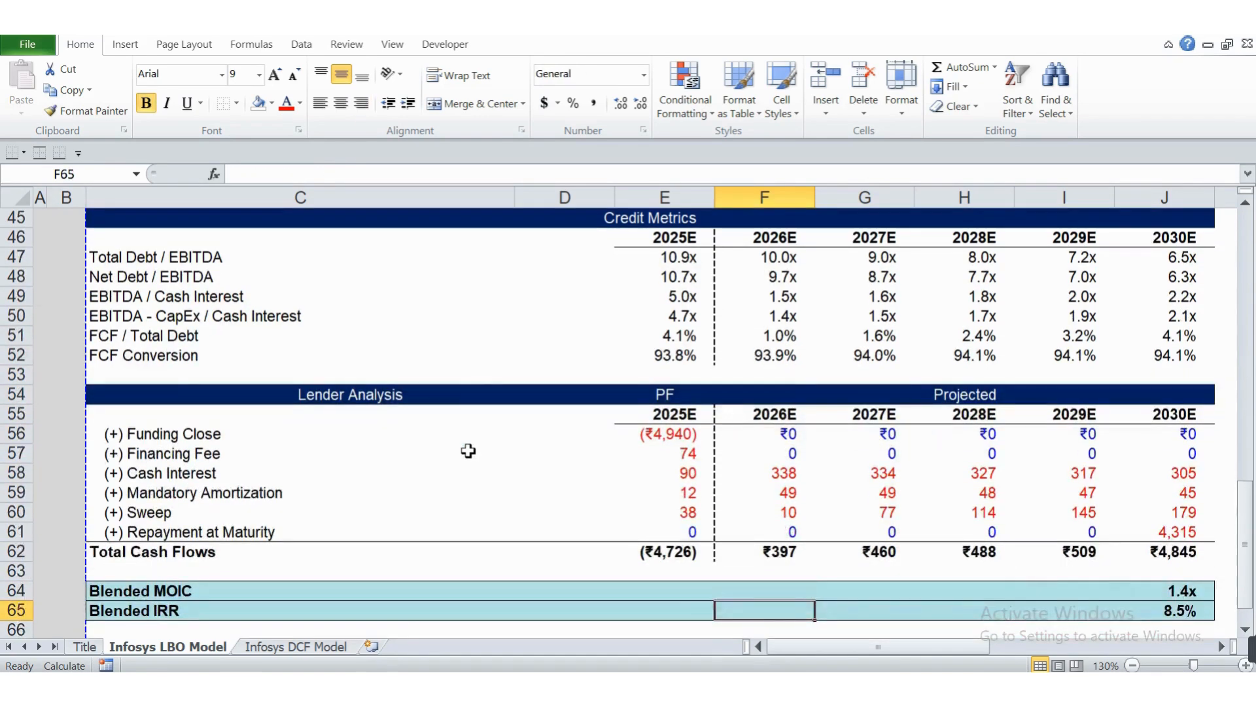
# - Look back up through the 2026E and 2027E lender cash flow lines to the Lender Analysis year header
pyautogui.press('Up')
pyautogui.press('Up')
pyautogui.press('Up')
pyautogui.press('Up')
pyautogui.press('Up')
pyautogui.press('Up')
pyautogui.press('Right')
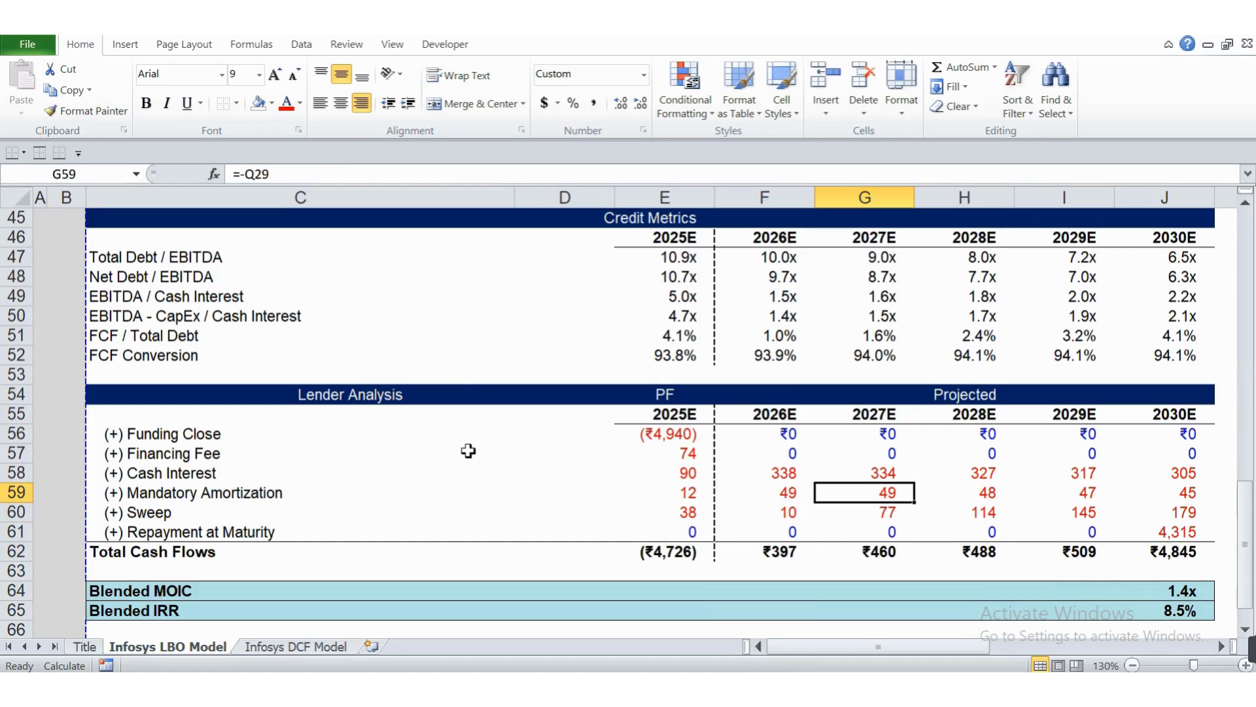
pyautogui.press('Up')
pyautogui.press('Up')
pyautogui.press('Up')
pyautogui.press('Up')
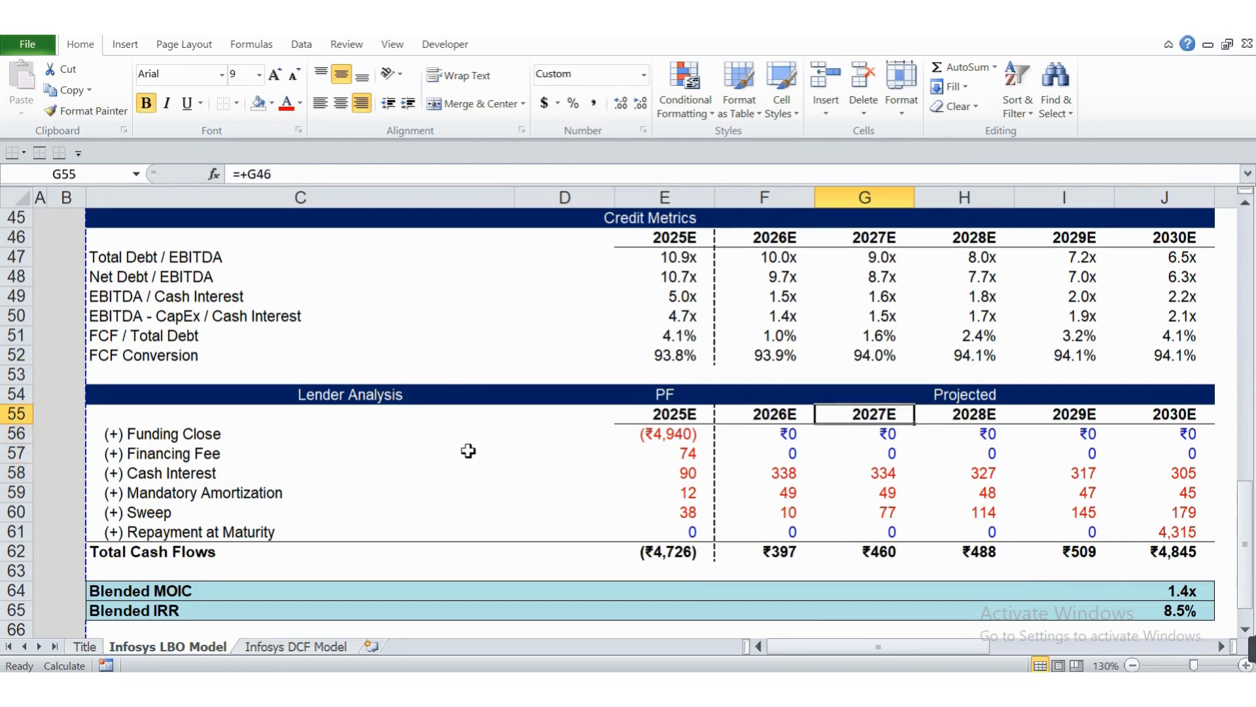
# - Examine the 2025E header of the Lender Analysis, the Funding Close label and its 2025E formula
pyautogui.press('Left')
pyautogui.press('Left')
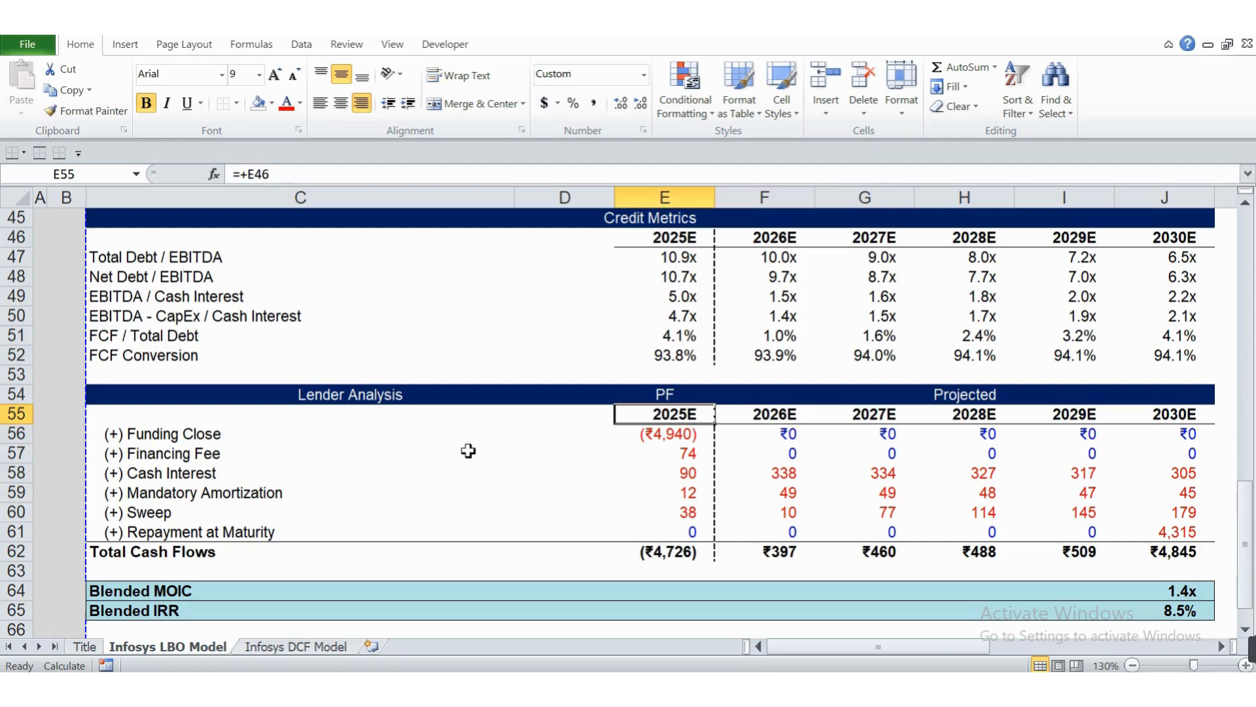
pyautogui.press('Left')
pyautogui.press('Left')
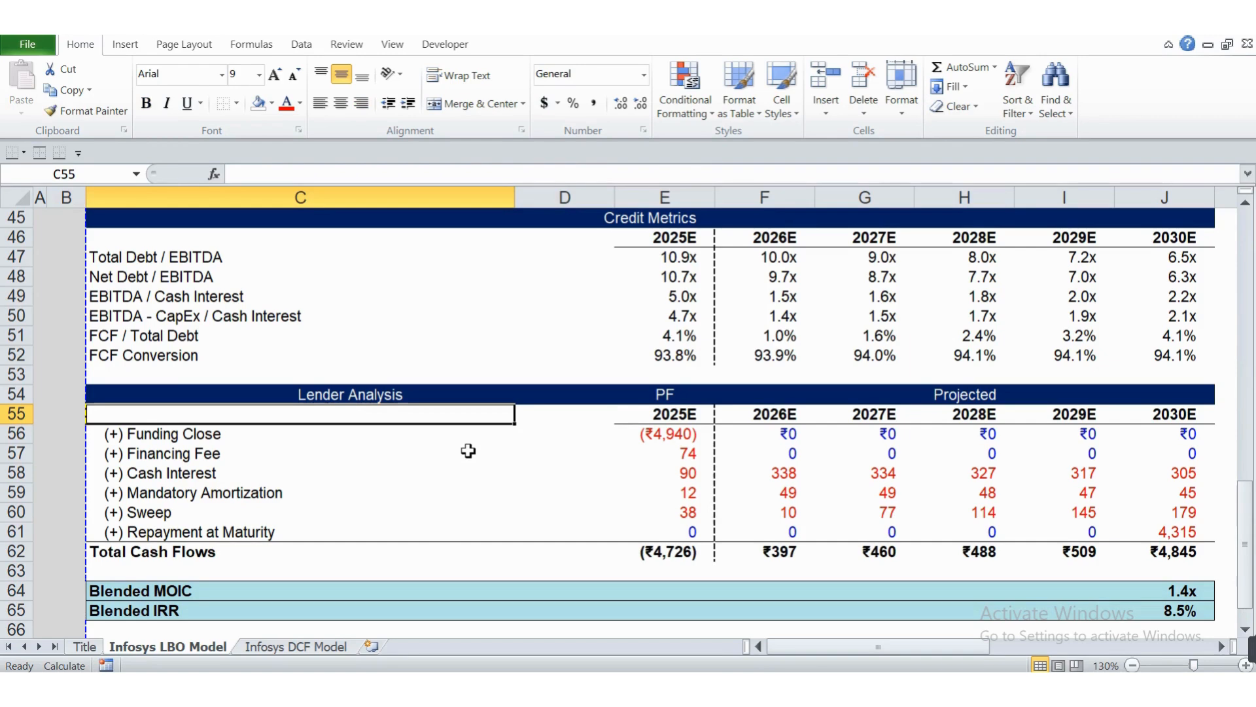
pyautogui.press('Down')
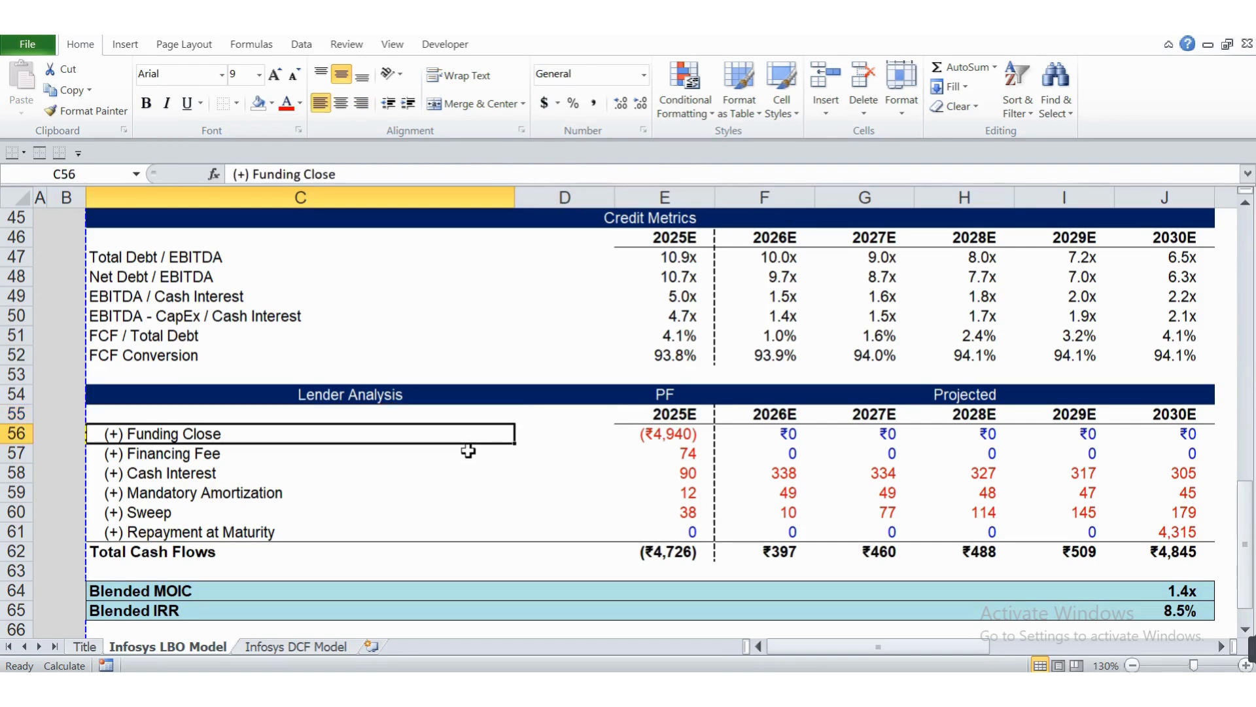
pyautogui.press('Right')
pyautogui.press('Right')
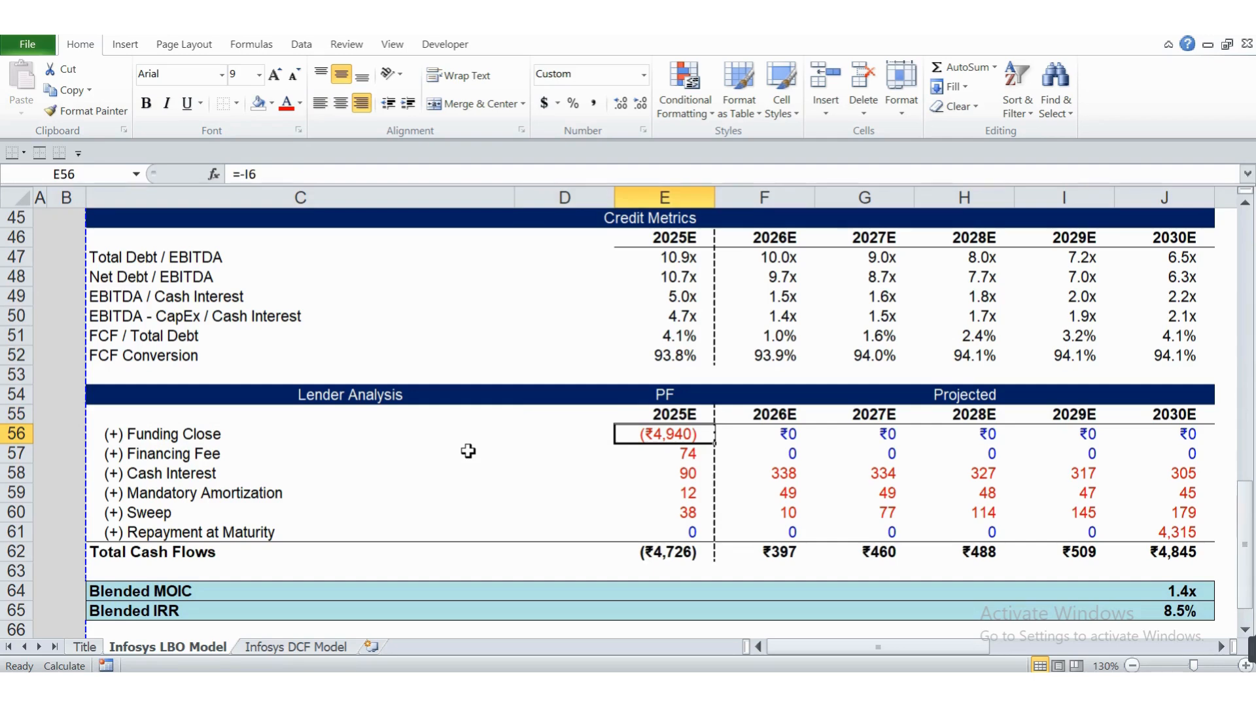
# - Compare the 2025E Financing Fee formula with the 2025E Funding Close formula above it
pyautogui.press('Down')
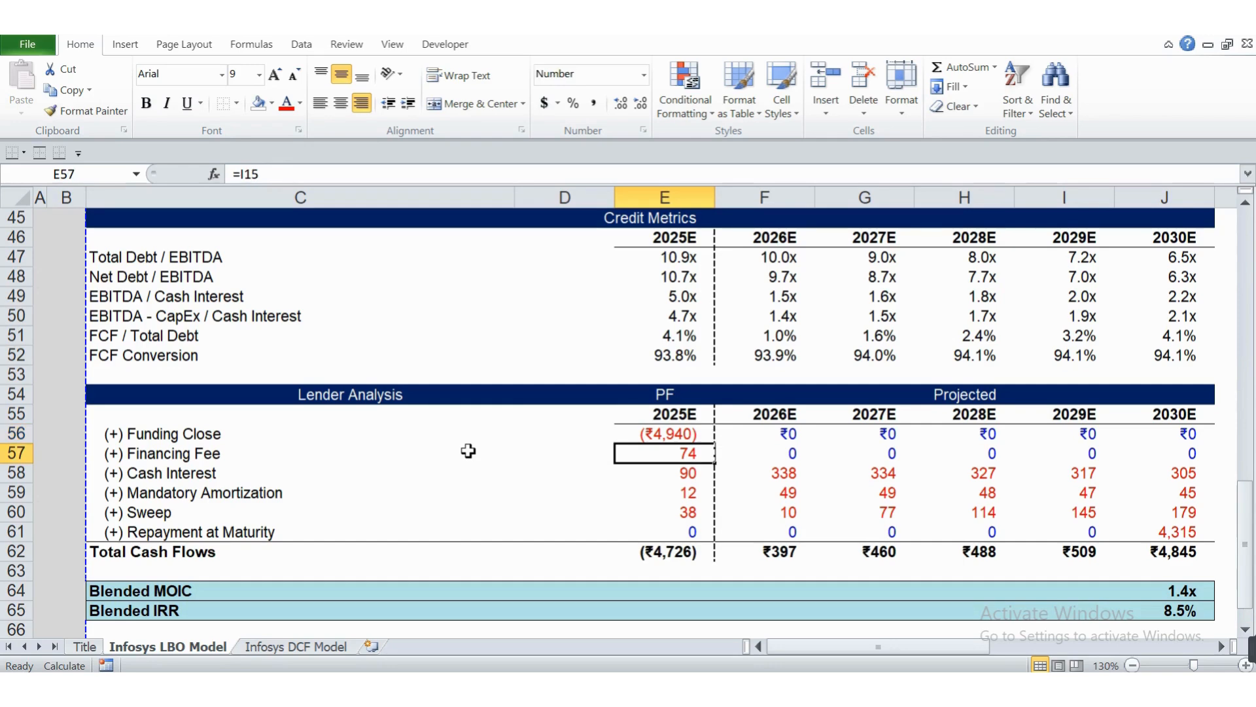
pyautogui.press('Left')
pyautogui.press('Left')
pyautogui.press('Right')
pyautogui.press('Right')
pyautogui.press('Up')
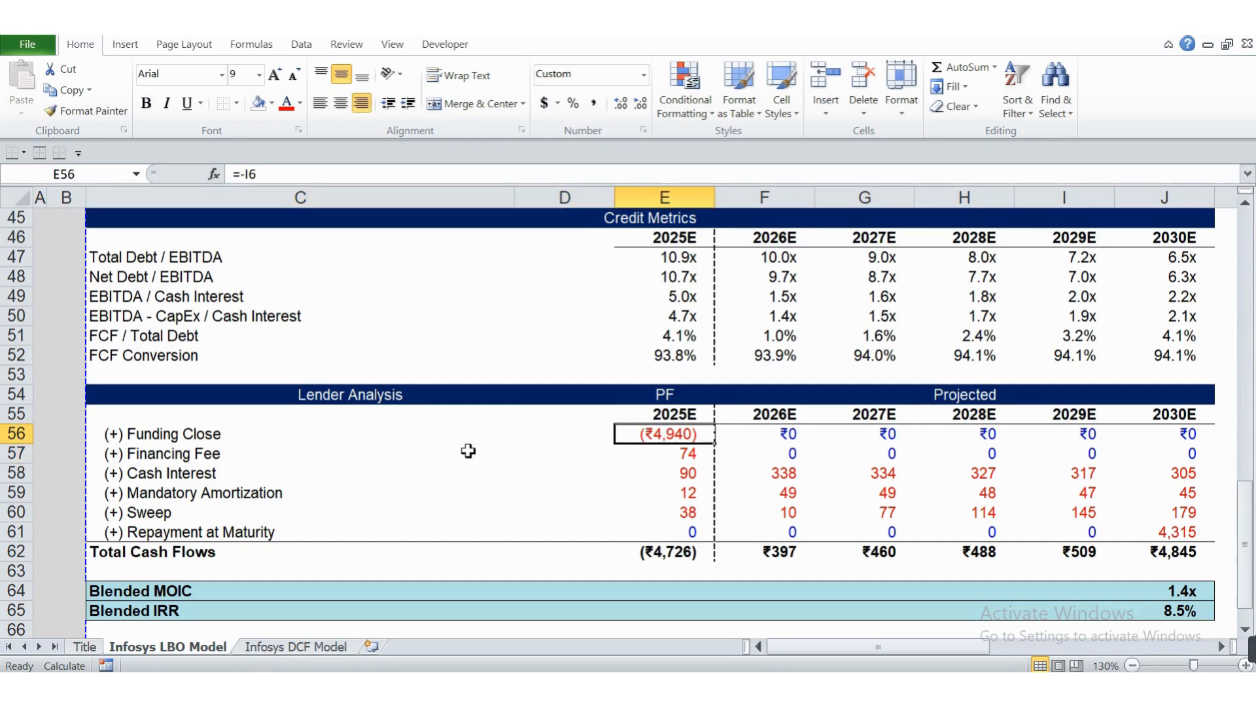
pyautogui.press('Down')
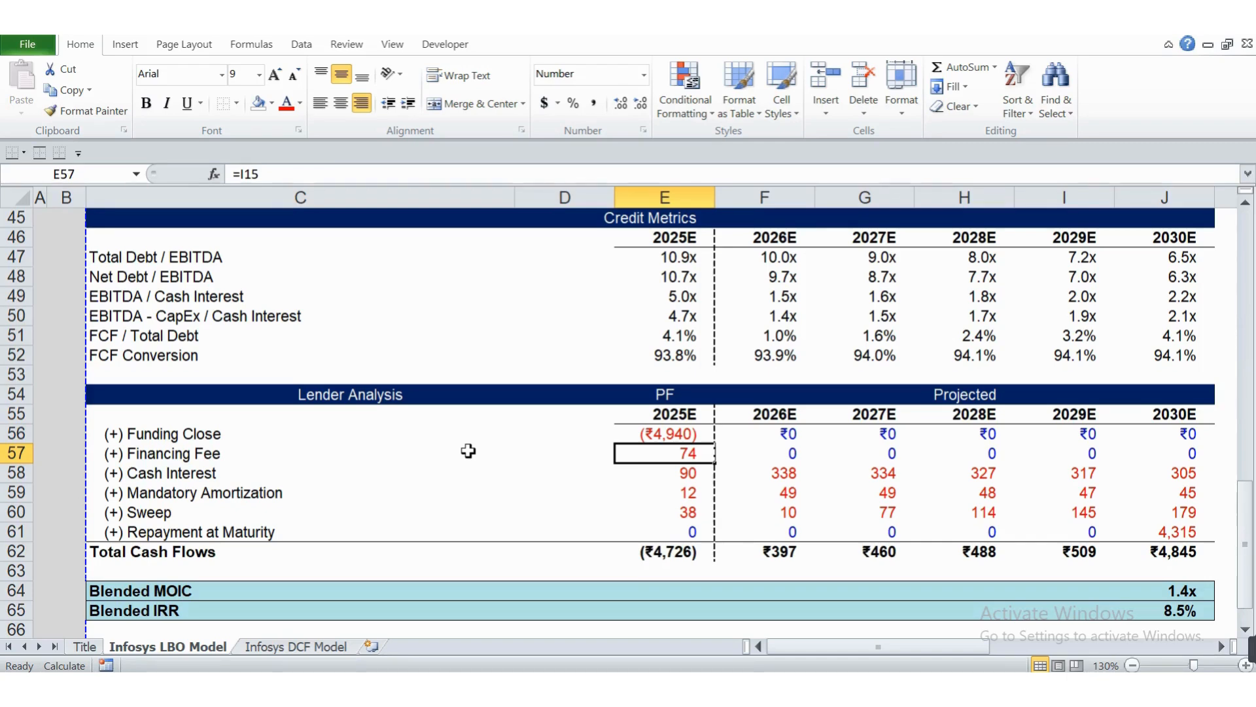
pyautogui.press('Up')
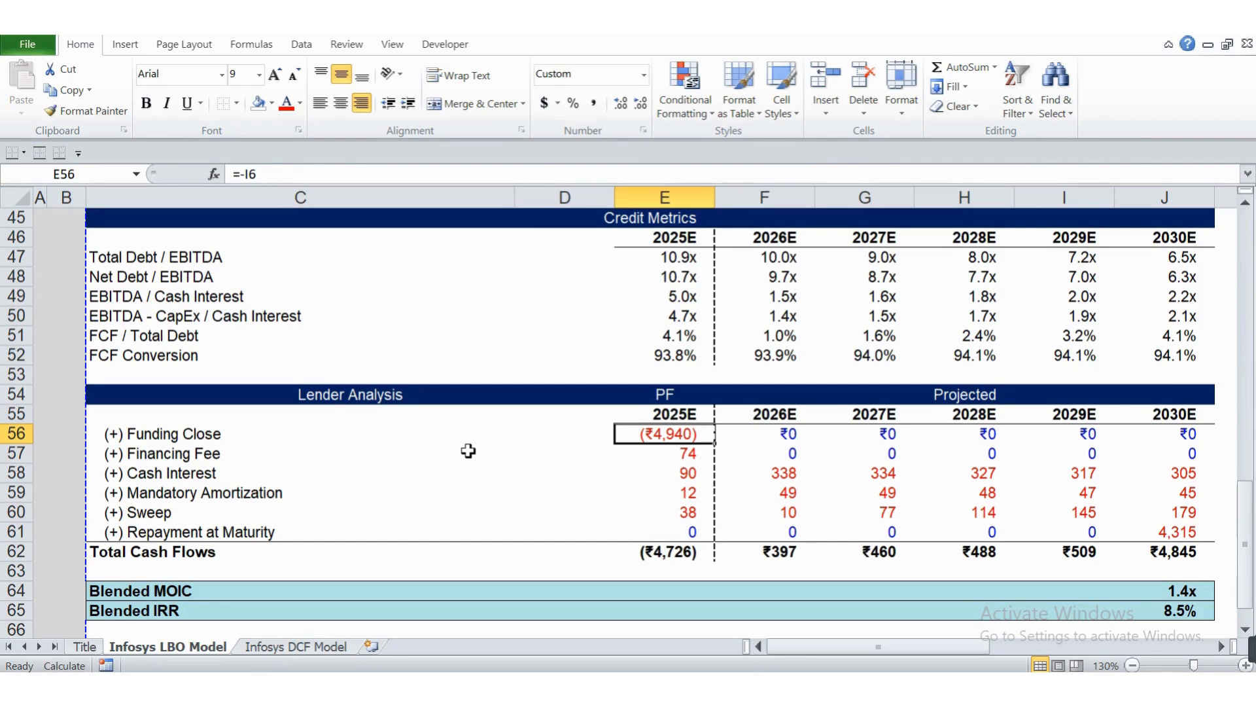
pyautogui.press('Down')
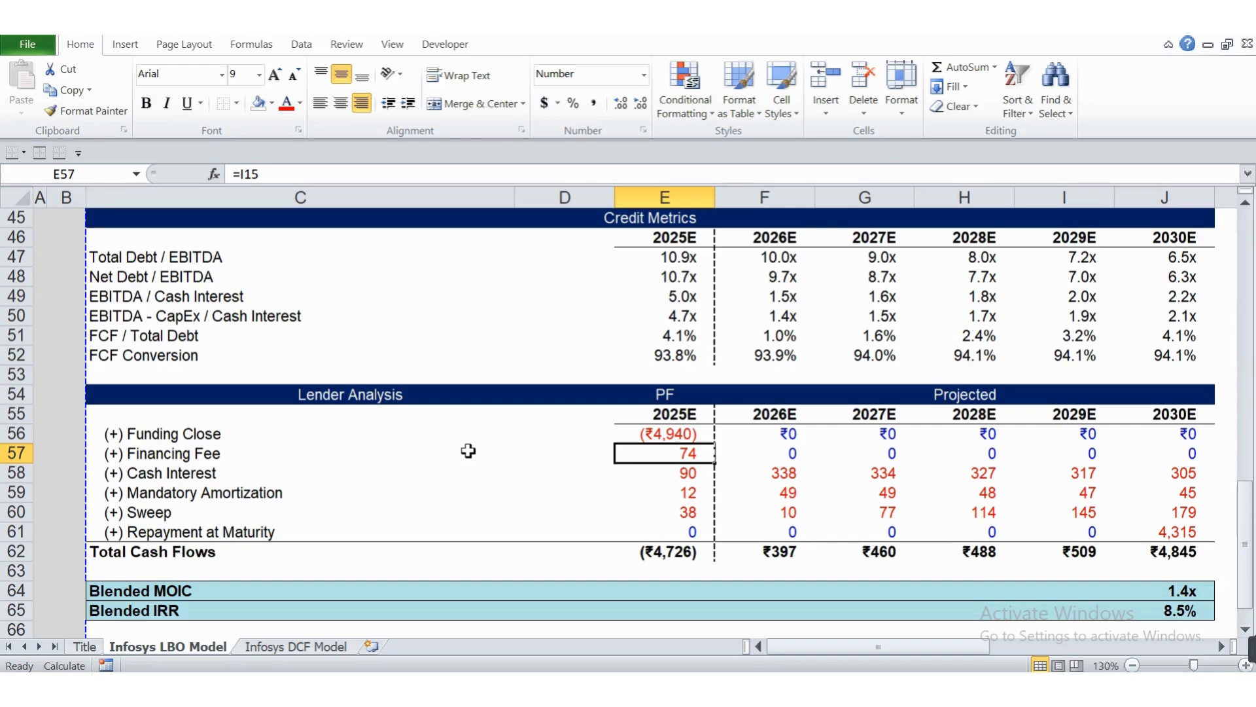
# - Review the Cash Interest formulas across 2025E through 2030E and return to the 2025E cell
pyautogui.press('Down')
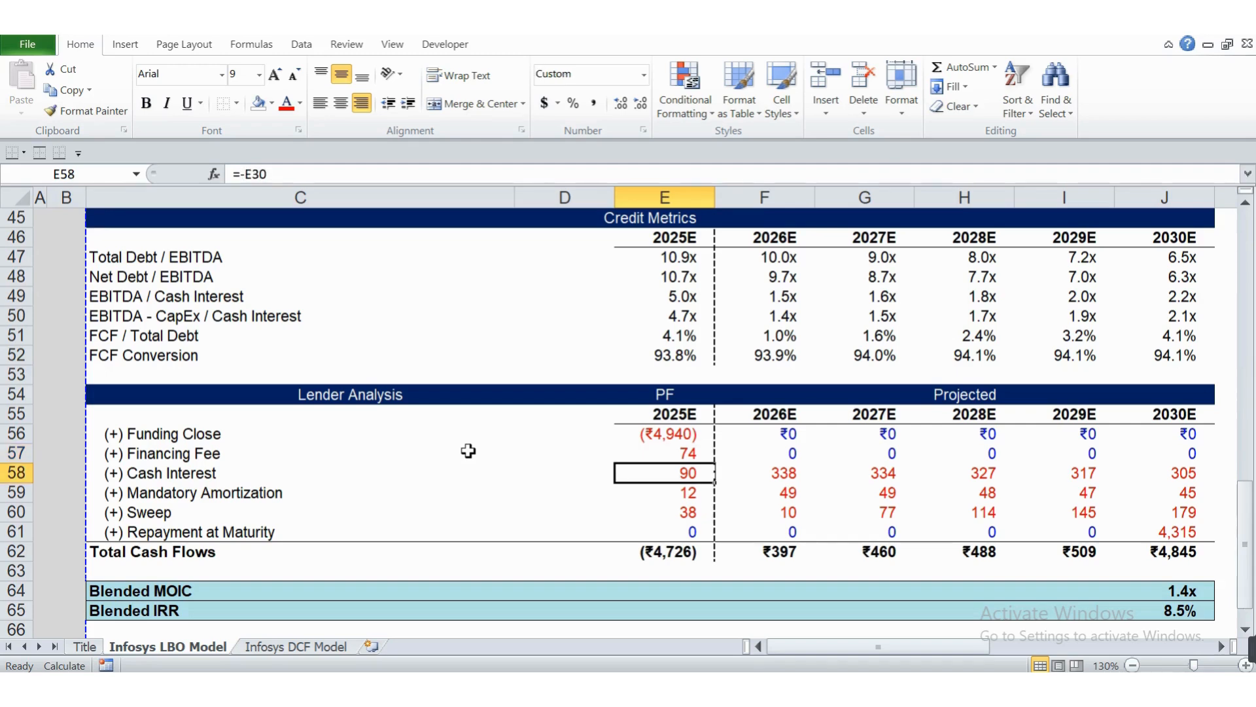
pyautogui.press('Right')
pyautogui.press('Right')
pyautogui.press('Right')
pyautogui.press('Right')
pyautogui.press('Right')
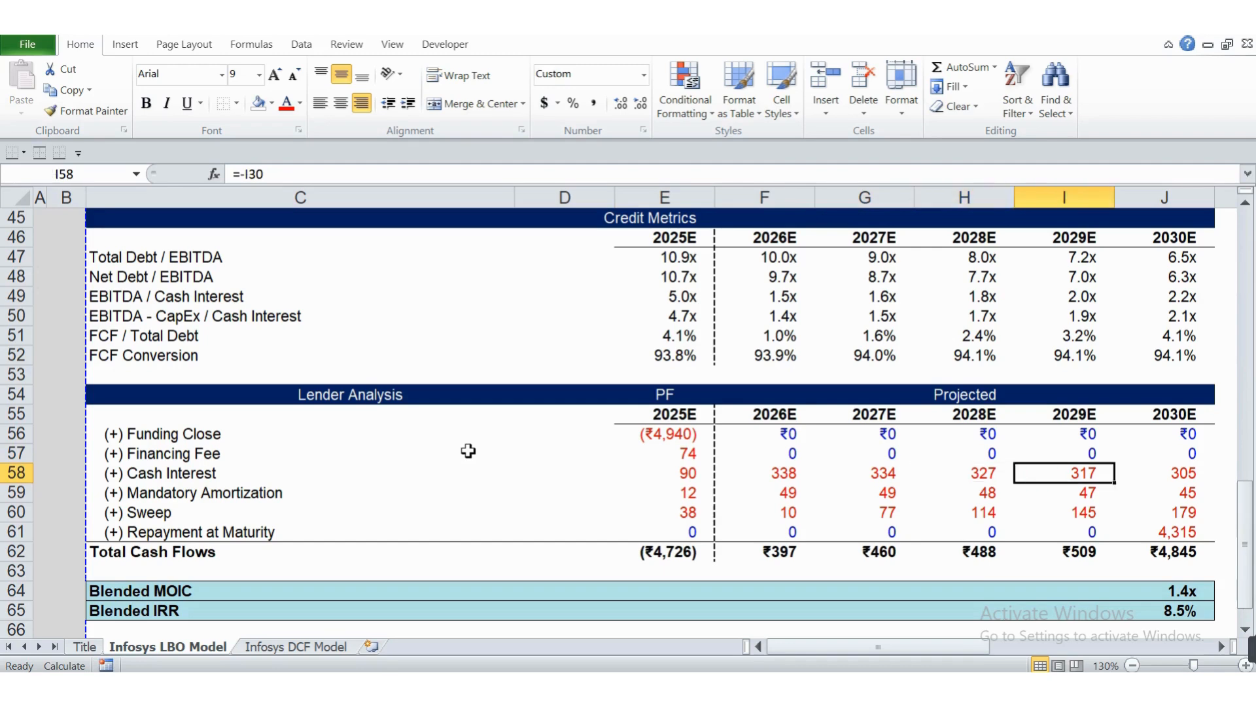
pyautogui.press('Left')
pyautogui.press('Left')
pyautogui.press('Left')
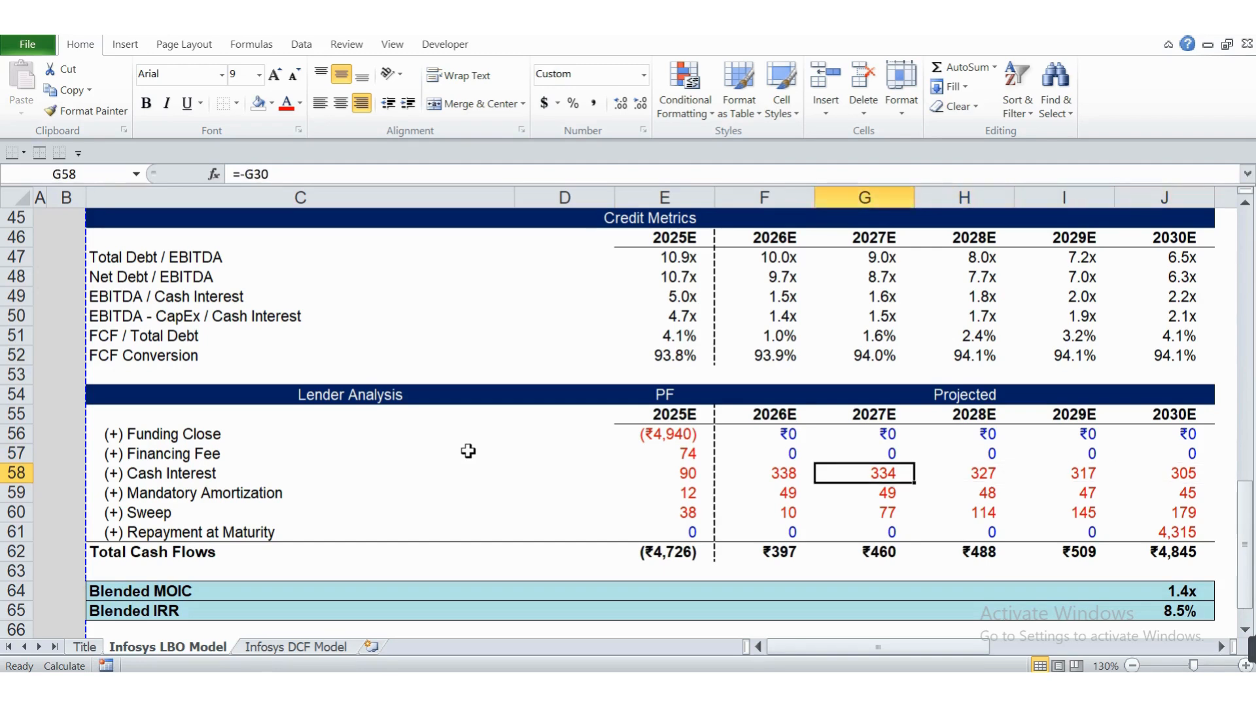
pyautogui.press('Right')
pyautogui.press('Right')
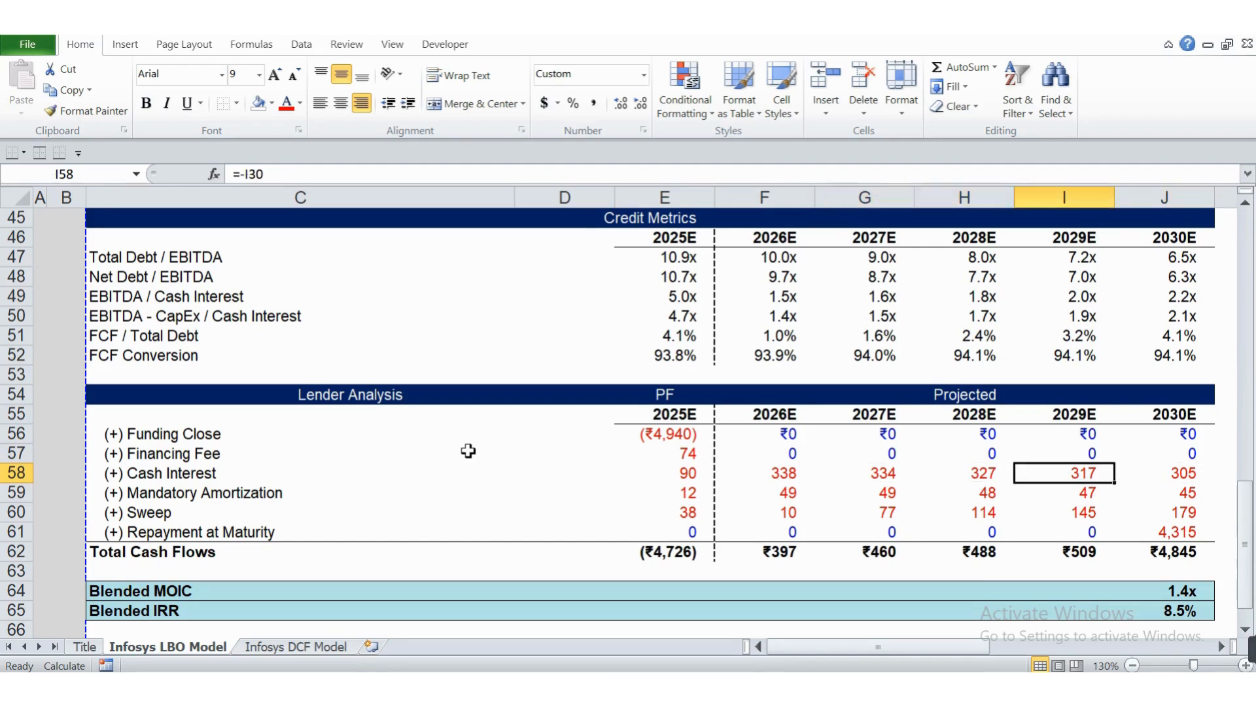
pyautogui.press('Right')
pyautogui.press('Left')
pyautogui.press('Left')
pyautogui.press('Left')
pyautogui.press('Left')
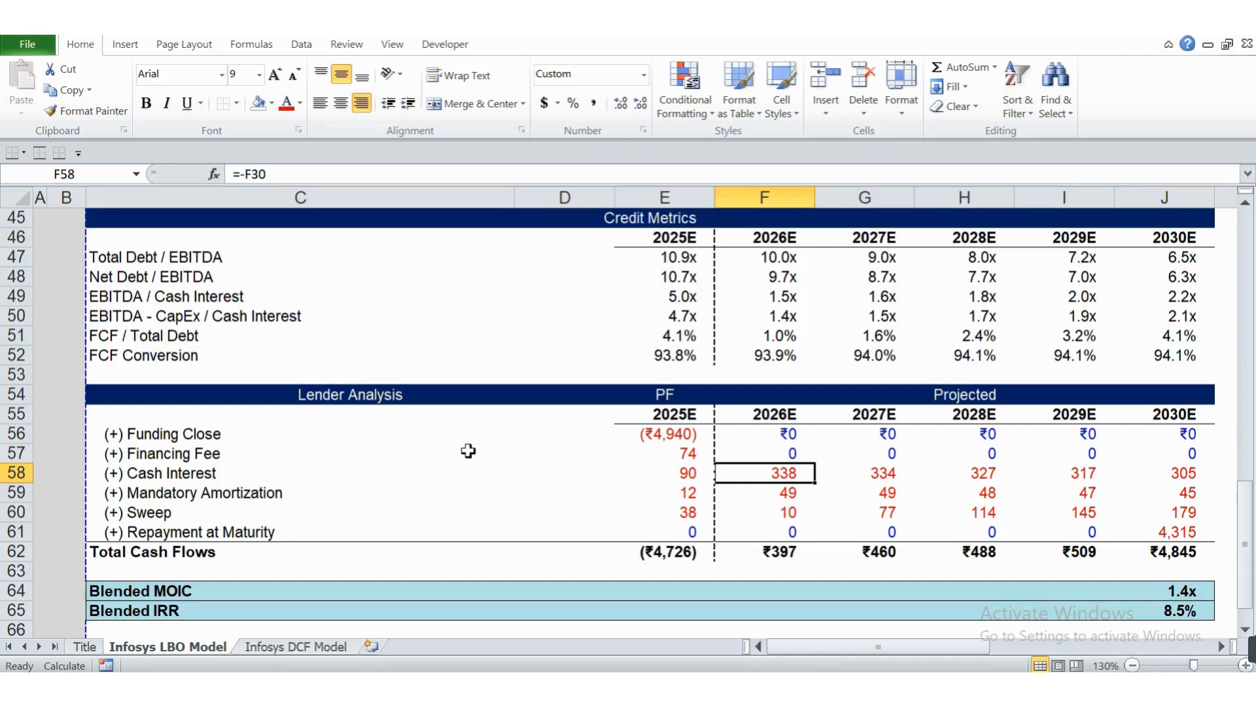
pyautogui.press('Right')
pyautogui.press('Left')
pyautogui.press('Left')
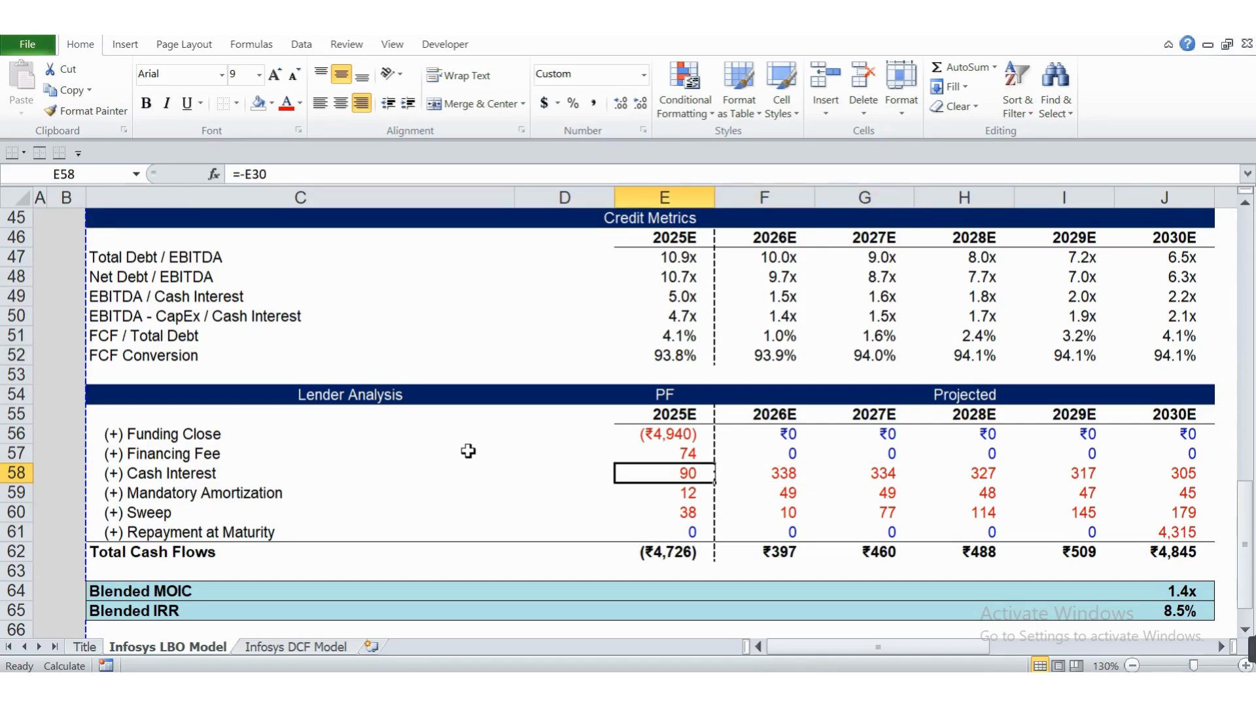
# - Examine the Mandatory Amortization and Sweep formulas for 2025E, checking the neighbouring 2026E cells
pyautogui.press('Down')
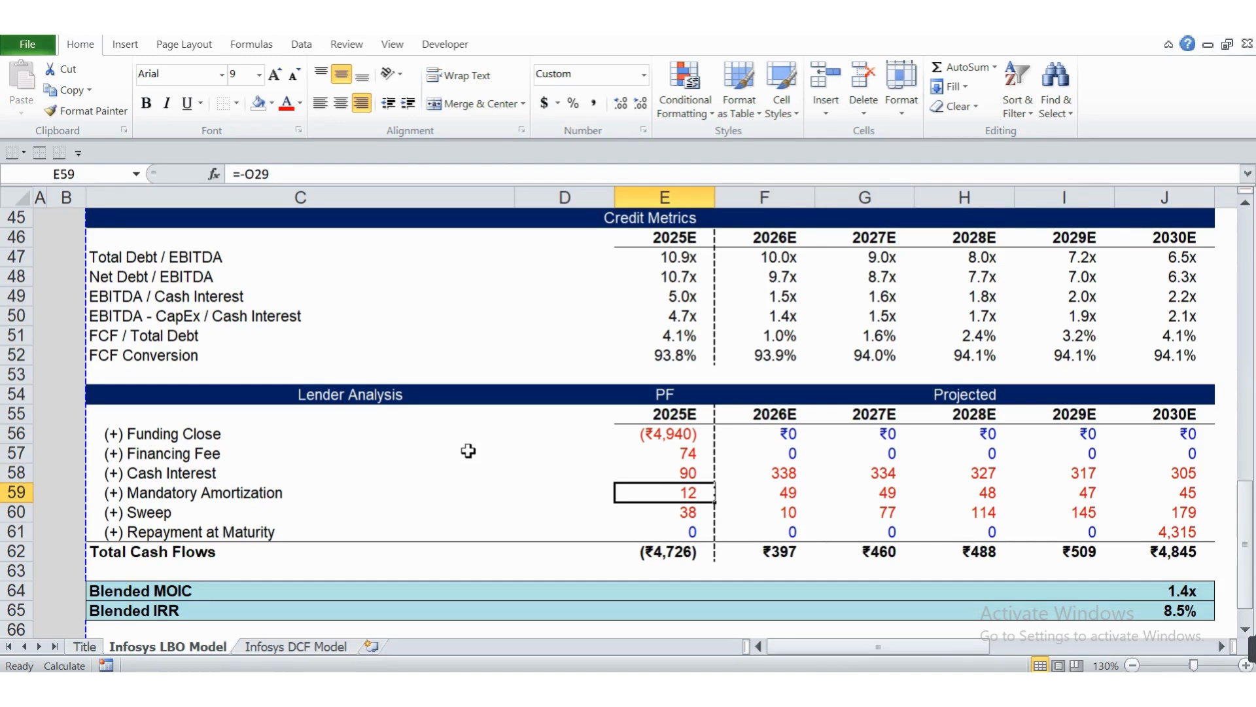
pyautogui.press('Down')
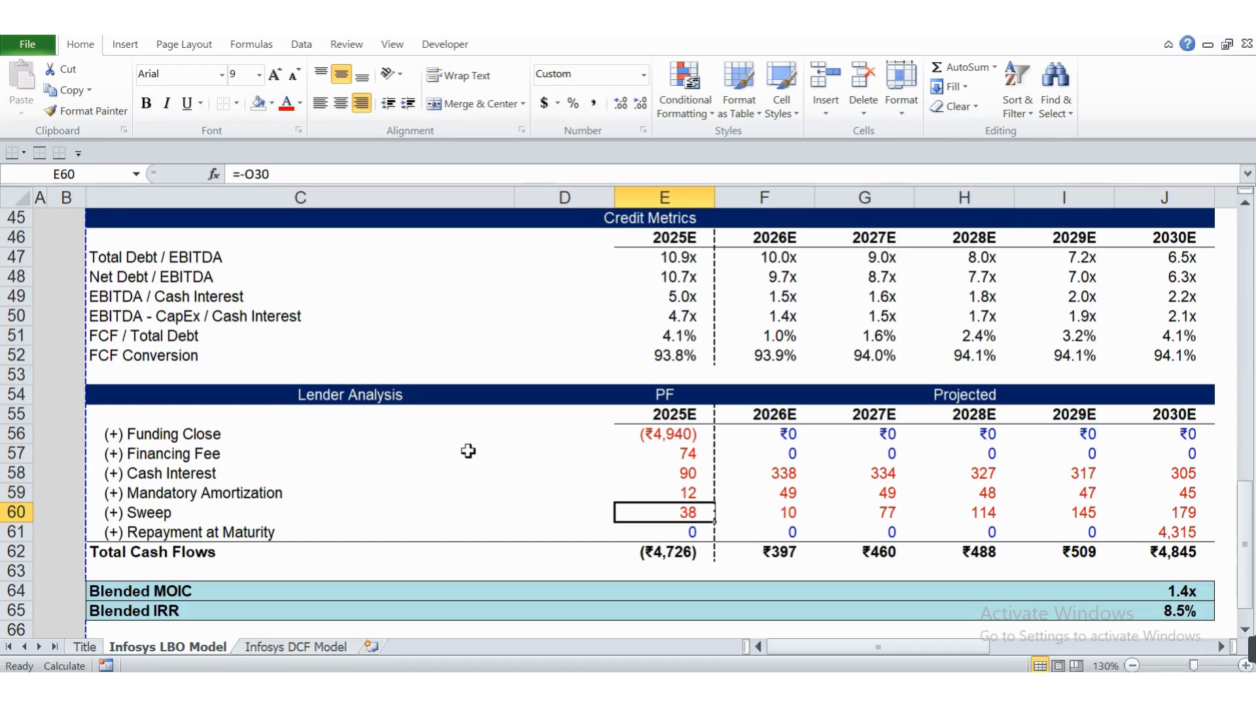
pyautogui.press('Up')
pyautogui.press('Right')
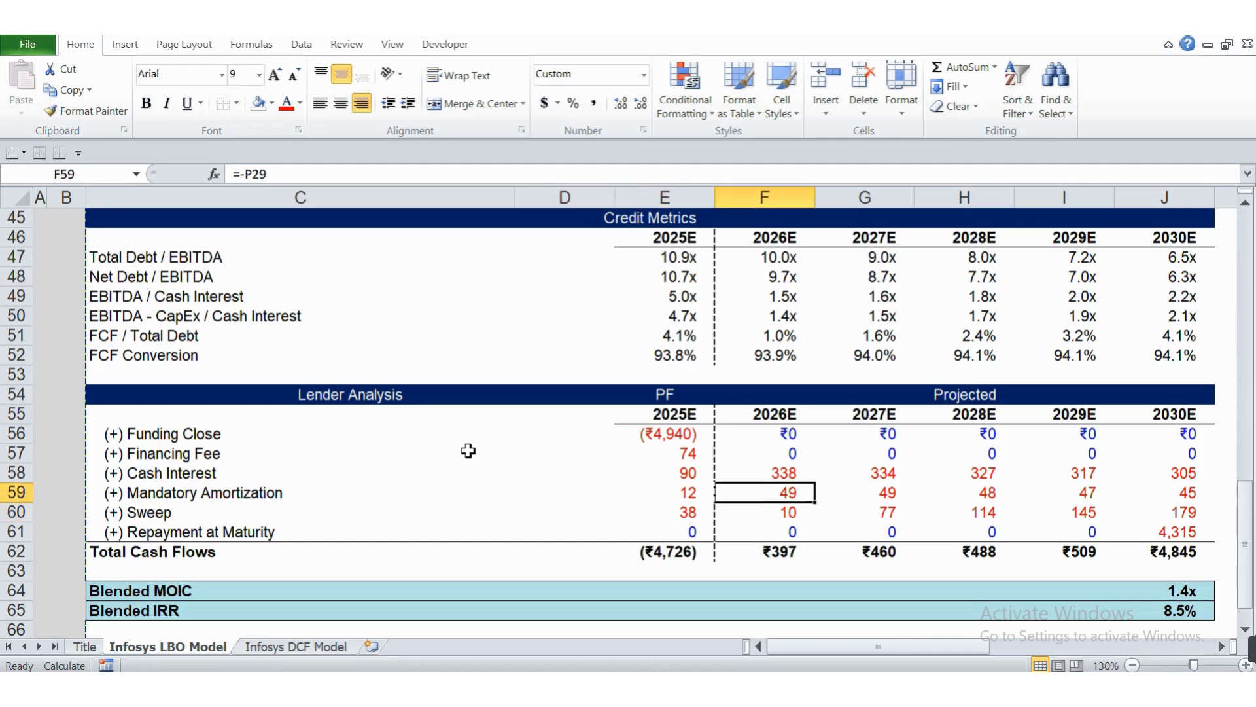
pyautogui.press('Down')
pyautogui.press('Left')
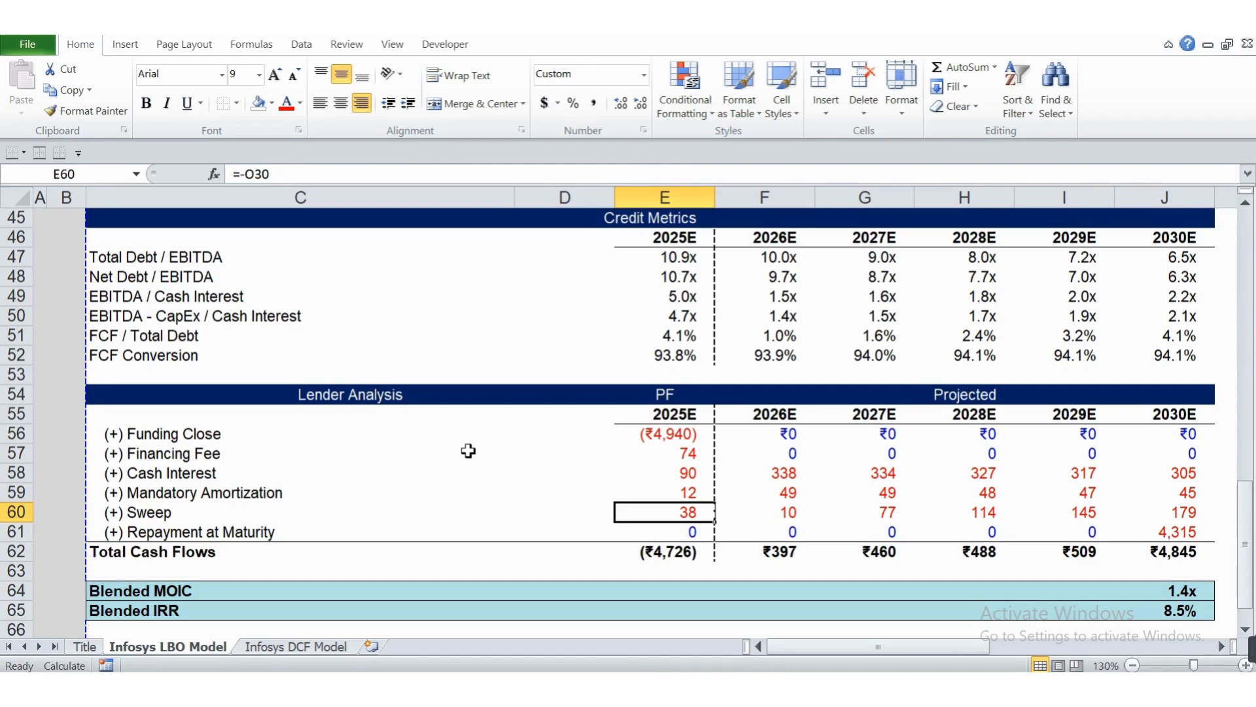
# - Trace the Repayment at Maturity row from 2025E to its 2030E formula
pyautogui.press('Down')
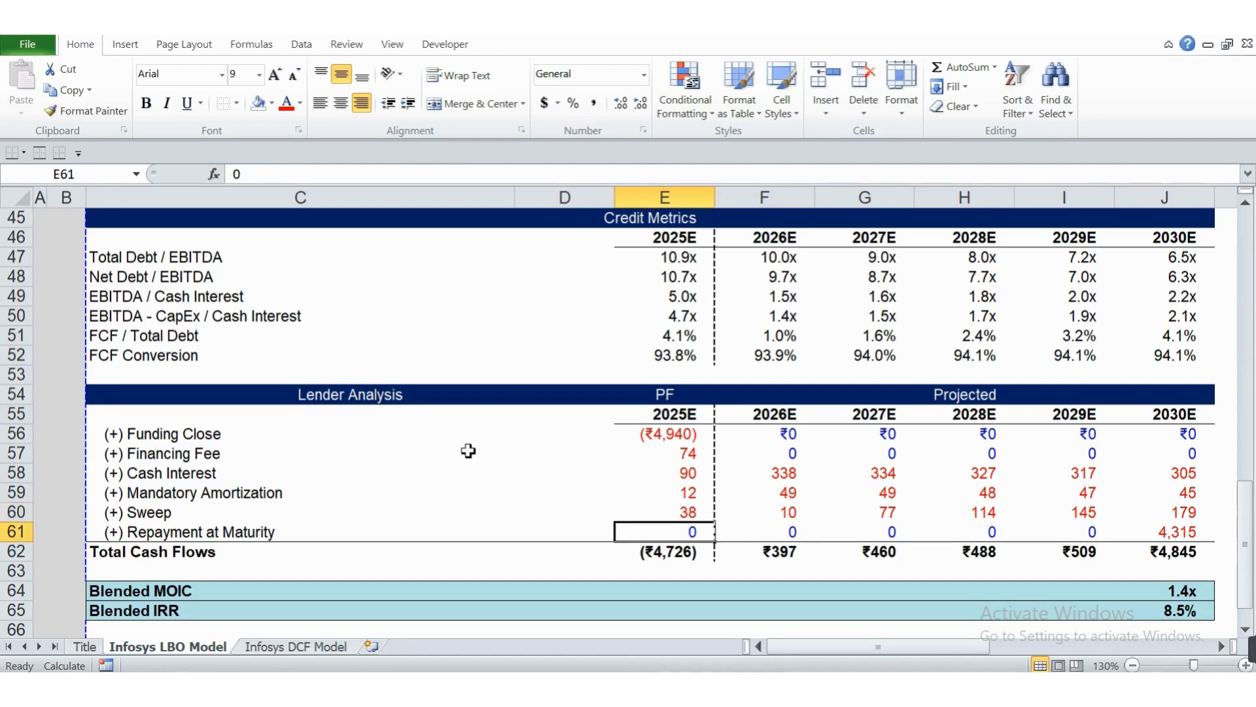
pyautogui.press('Right')
pyautogui.press('Right')
pyautogui.press('Right')
pyautogui.press('Right')
pyautogui.press('Right')
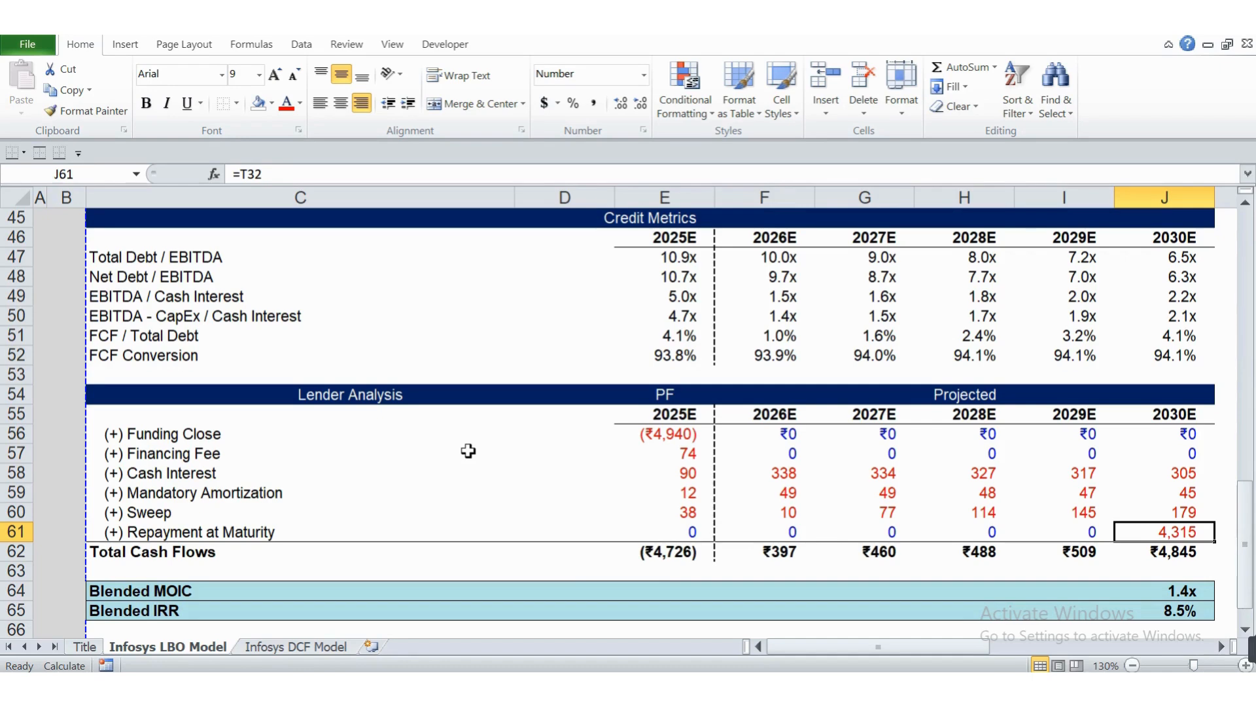
# - Look over the 2030E Total Cash Flows, Blended MOIC and Blended IRR cells down to the end of the model
pyautogui.press('Down')
pyautogui.press('Down')
pyautogui.press('Down')
pyautogui.press('Down')
pyautogui.press('Down')
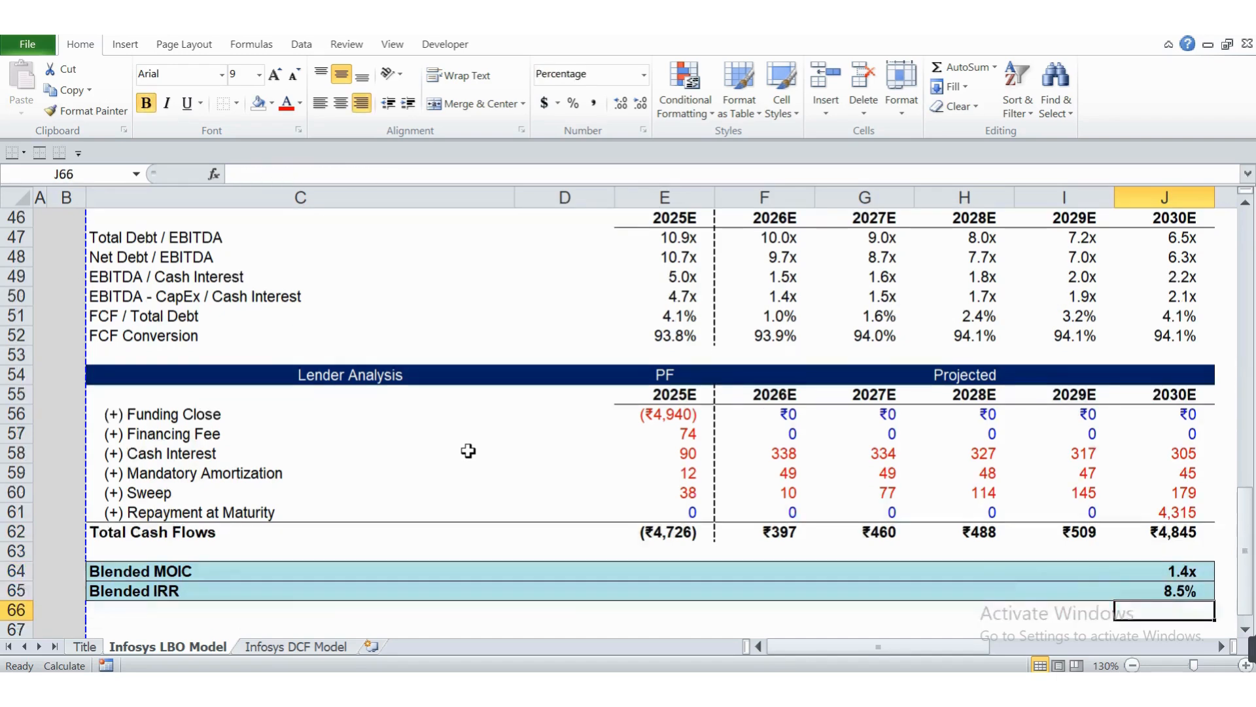
pyautogui.press('Up')
pyautogui.press('Up')
pyautogui.press('Up')
pyautogui.press('Down')
pyautogui.press('Down')
pyautogui.press('Down')
pyautogui.press('Down')
pyautogui.press('Down')
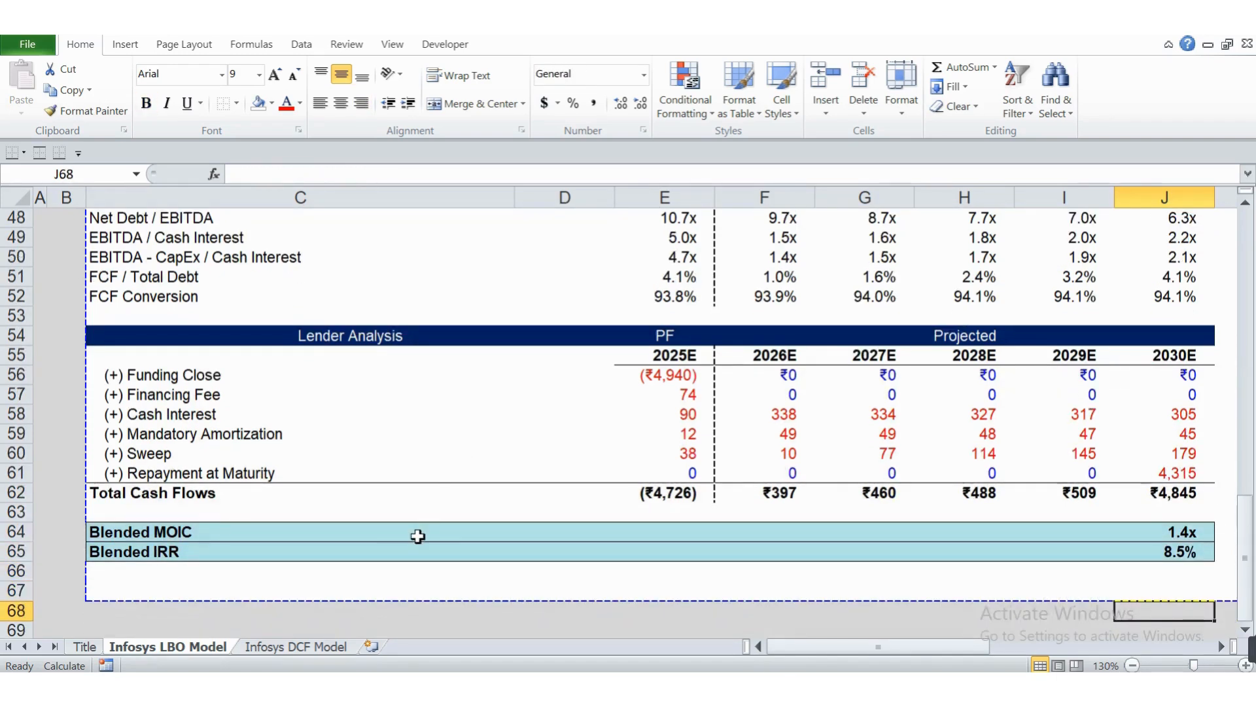
# - Follow the Blended MOIC row across to 2030E and inspect the Blended IRR formula beneath it
pyautogui.click(445, 534)
pyautogui.press('Right')
pyautogui.press('Right')
pyautogui.press('Right')
pyautogui.press('Right')
pyautogui.press('Right')
pyautogui.press('Right')
pyautogui.press('Right')
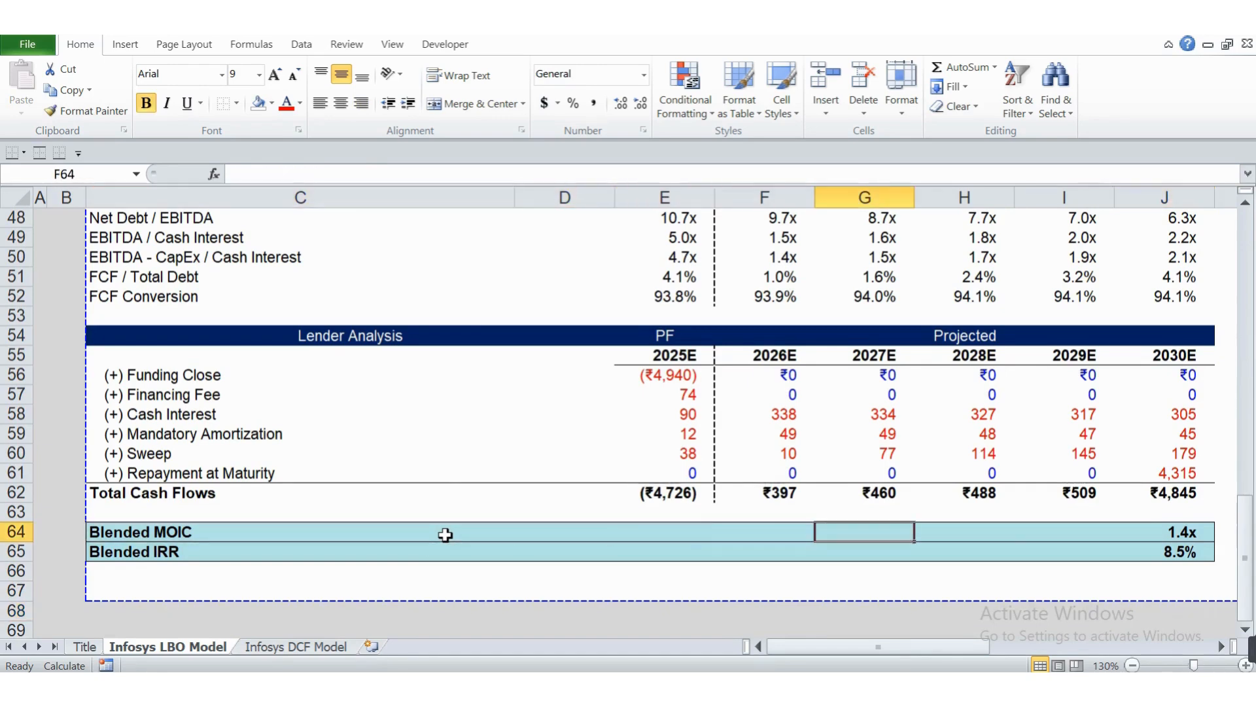
pyautogui.press('Down')
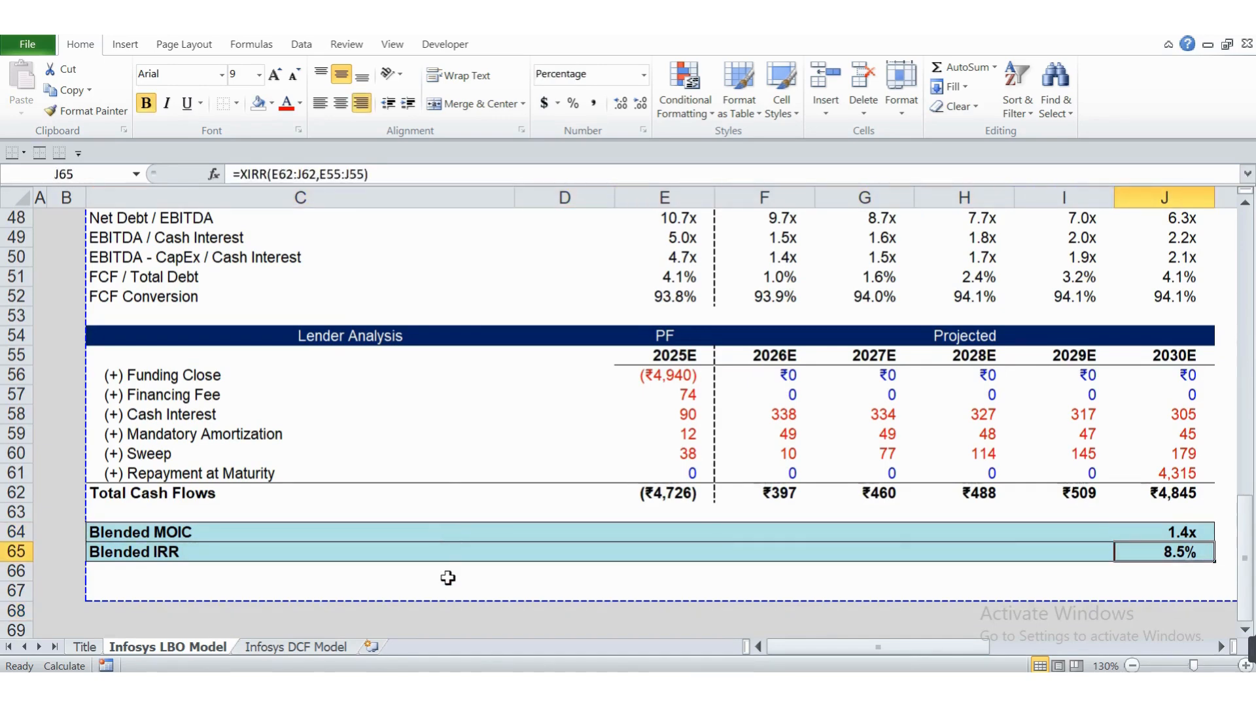
# - Trace the Total Cash Flows cells referenced by the Blended MOIC formula, leaving the formula as it is
pyautogui.press('Up')
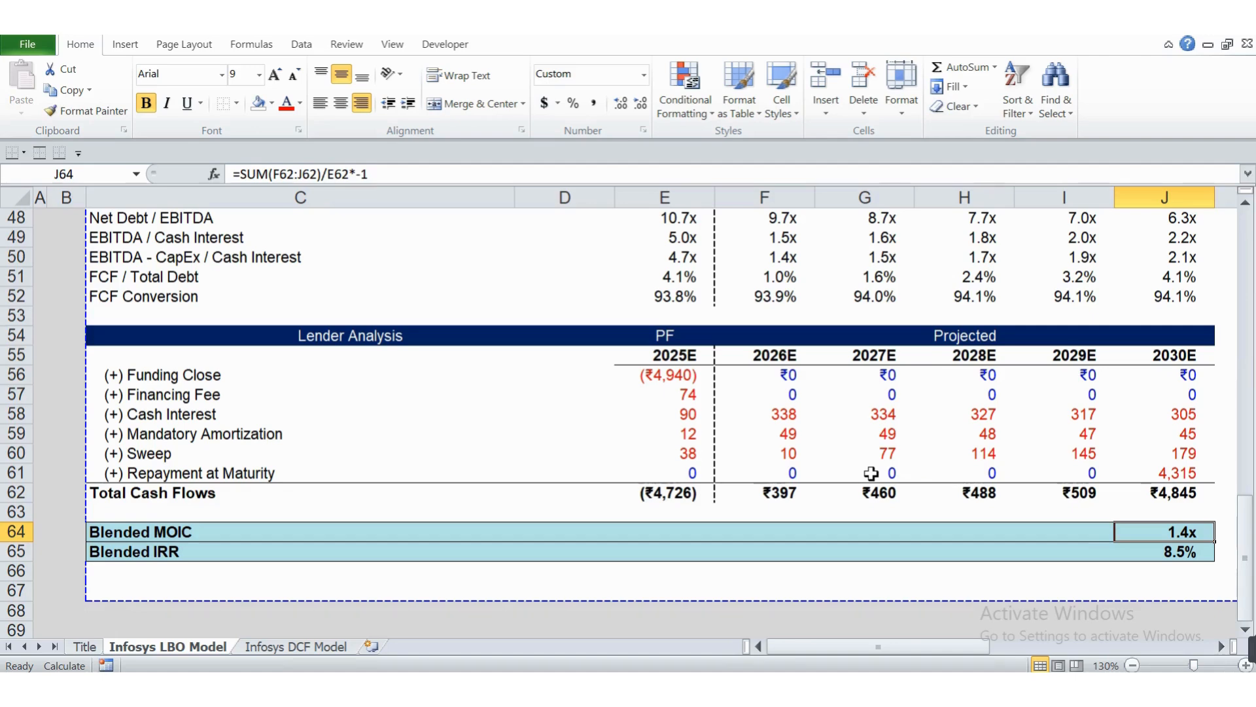
pyautogui.press('F2')
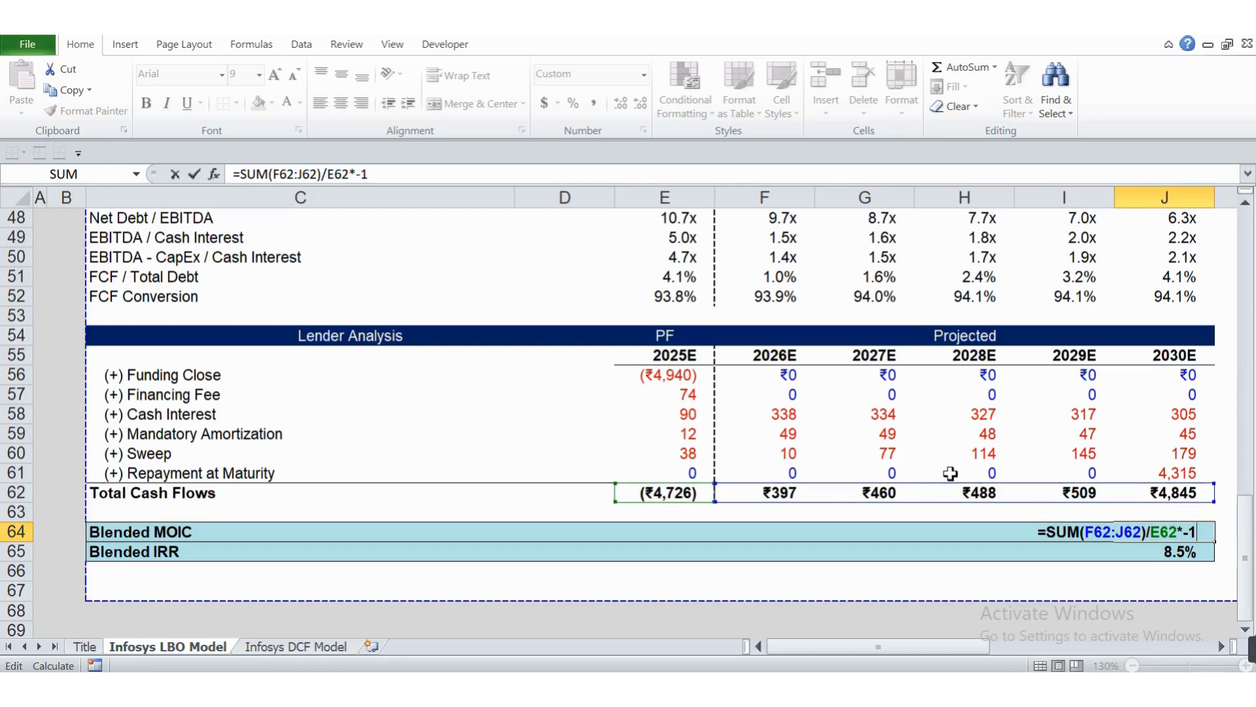
pyautogui.press('Return')
pyautogui.click(1137, 531)
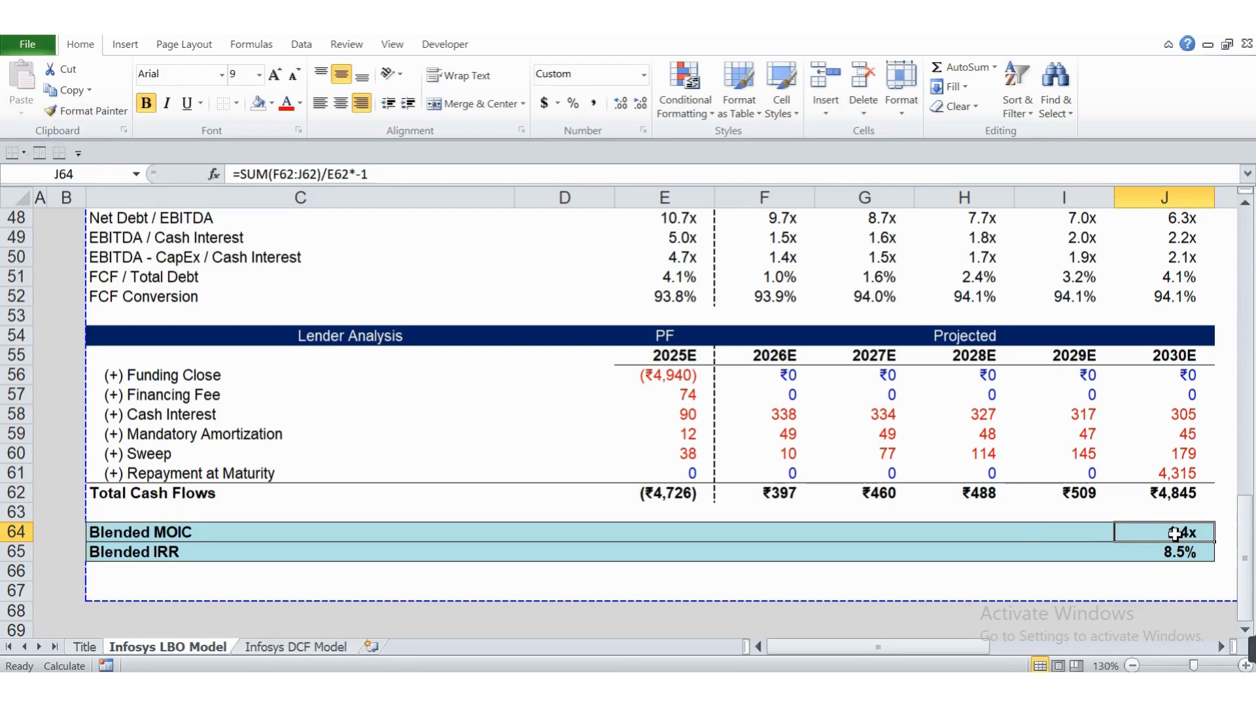
# - Check the 2028E Total Cash Flows formula against the Blended MOIC and Blended IRR formulas
pyautogui.click(962, 490)
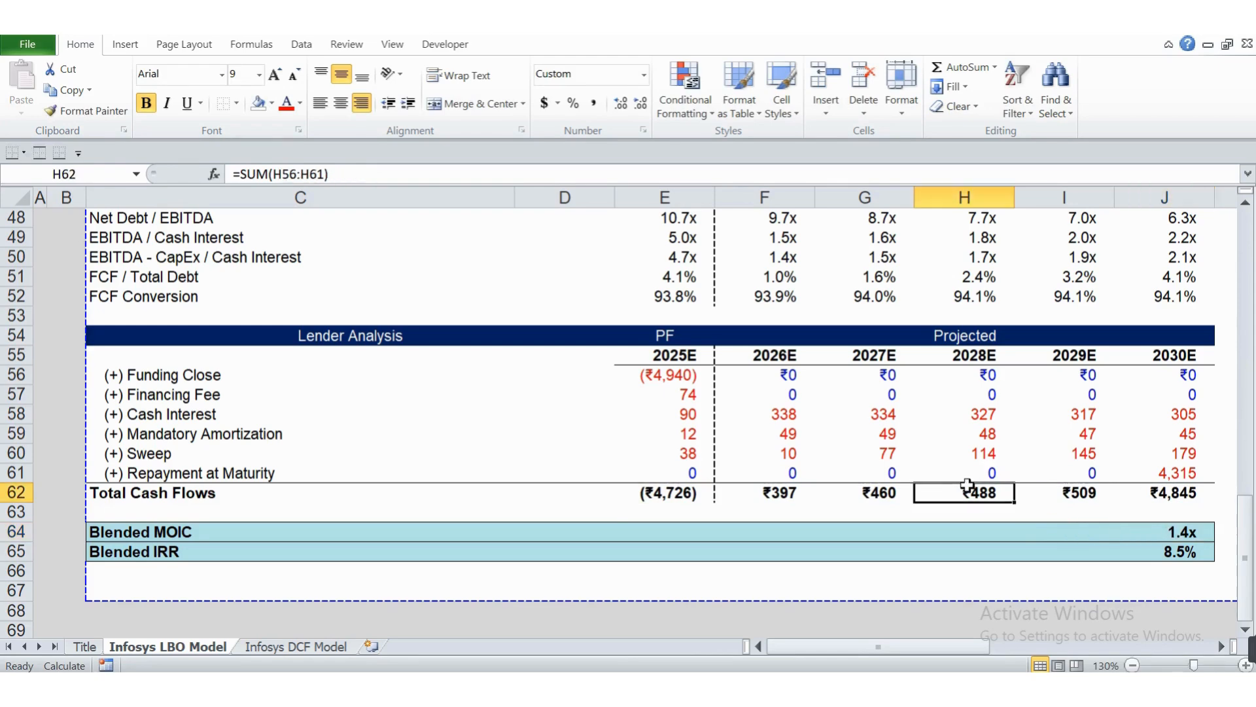
pyautogui.click(1189, 531)
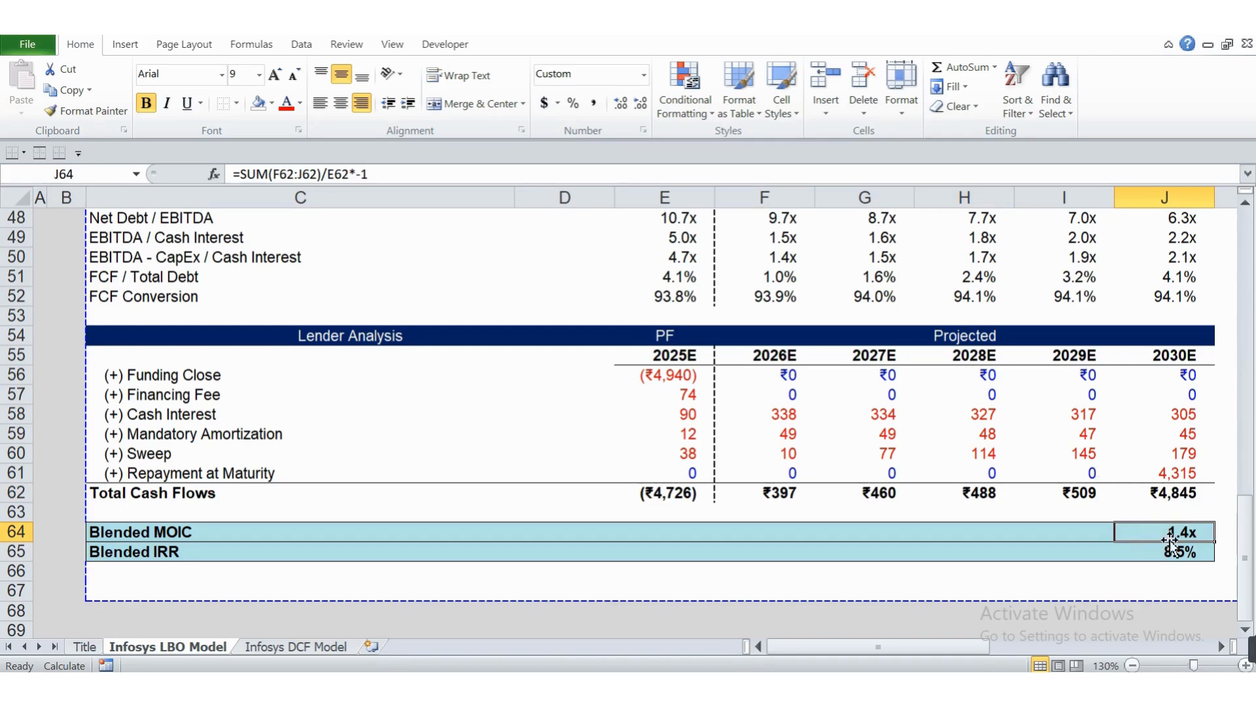
pyautogui.click(1170, 552)
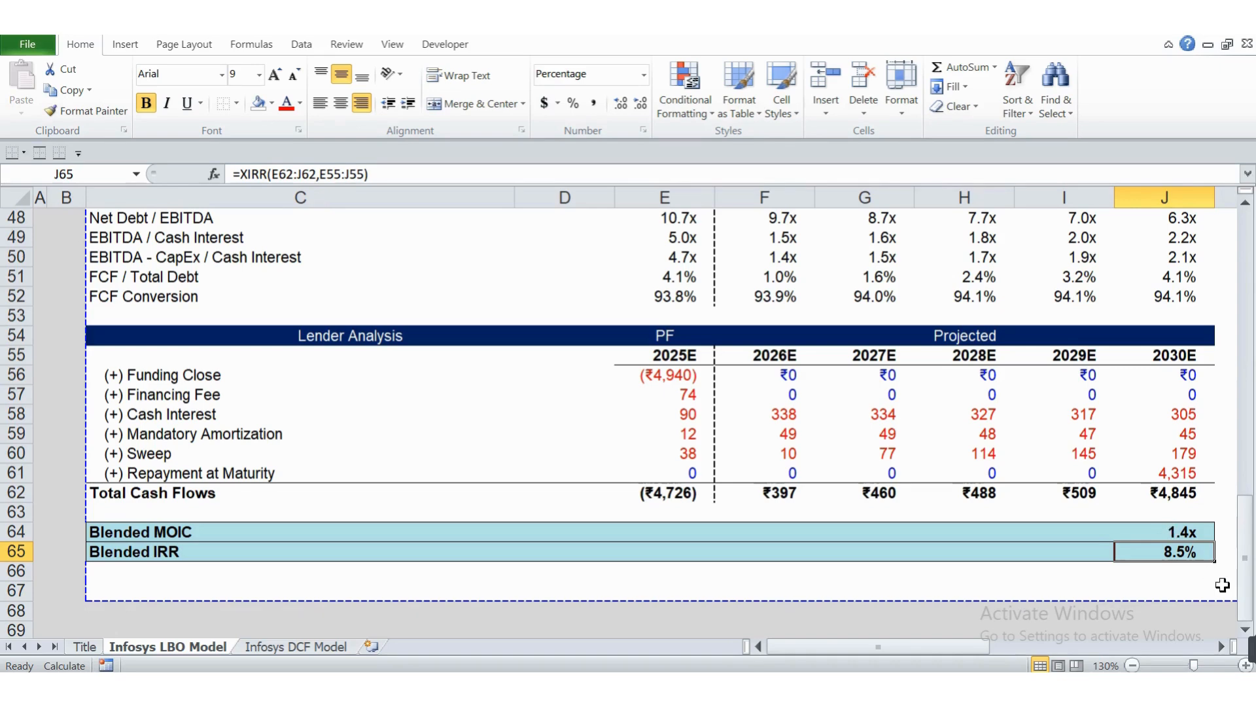
# - Trace the Total Cash Flows and year ranges used by the Blended IRR XIRR formula, leaving the formula as it is
pyautogui.press('F2')
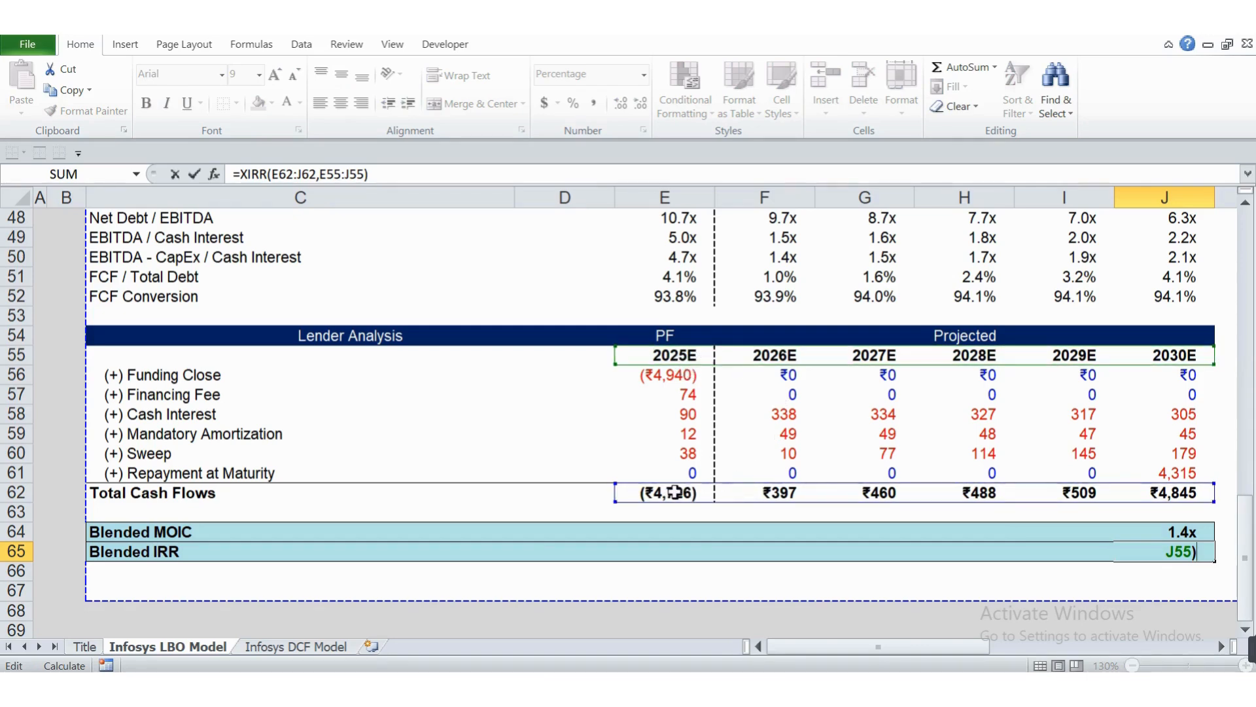
pyautogui.click(991, 456)
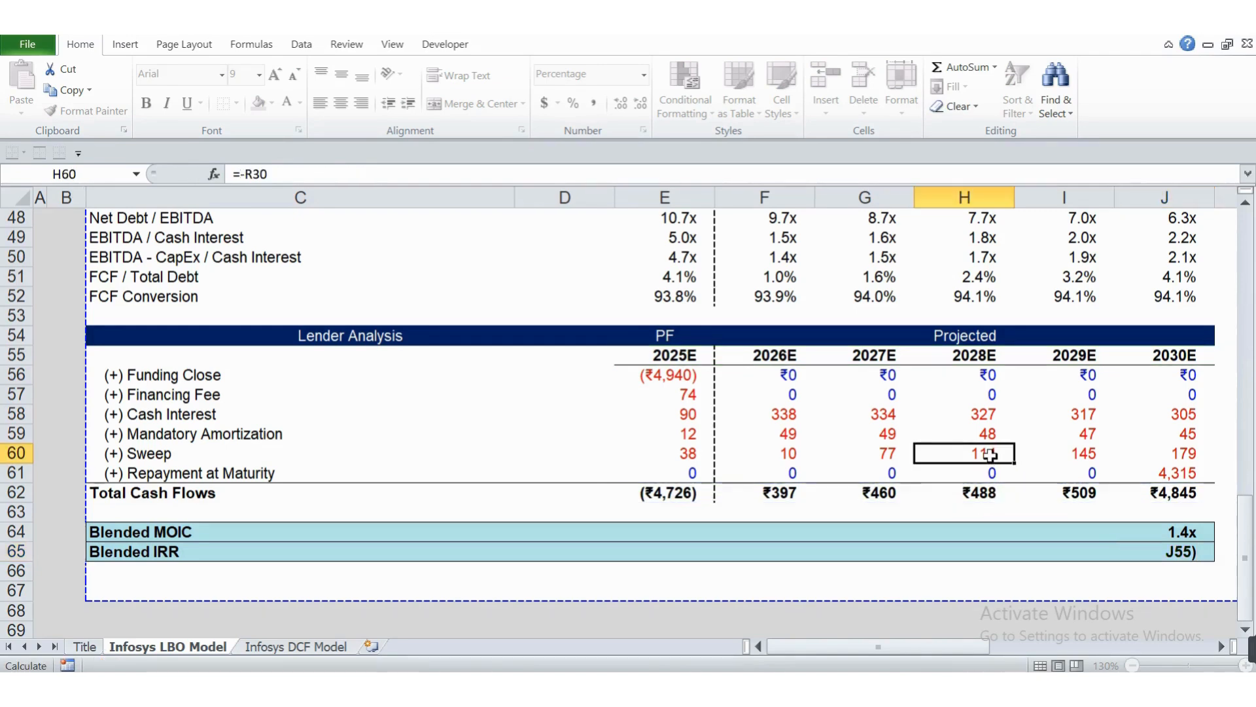
pyautogui.click(1174, 536)
pyautogui.click(1179, 553)
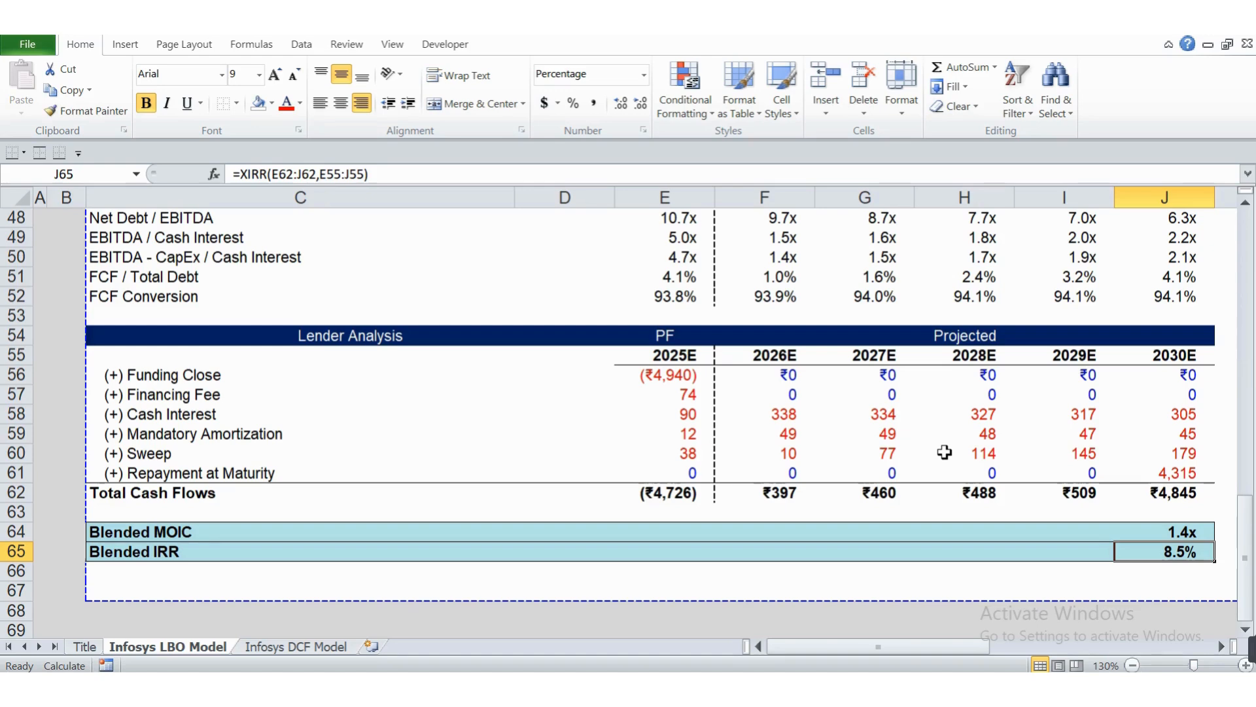
# - Locate the sponsor and lender IRR sensitivity tables based on leverage and spread, beyond the model's debt schedules
pyautogui.click(877, 430)
pyautogui.press('Right')
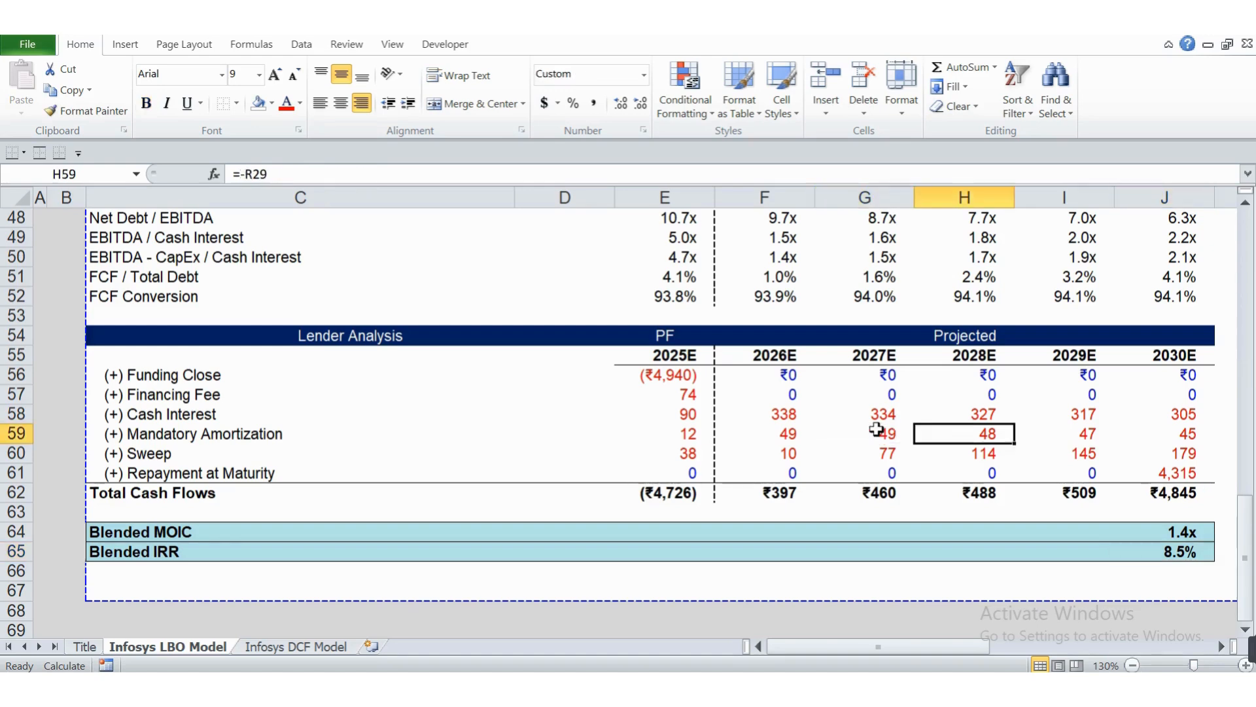
pyautogui.press('Right')
pyautogui.press('Right')
pyautogui.press('Right')
pyautogui.press('Right')
pyautogui.press('Right')
pyautogui.press('Right')
pyautogui.press('Right')
pyautogui.press('Right')
pyautogui.press('Right')
pyautogui.press('Right')
pyautogui.press('Right')
pyautogui.press('Right')
pyautogui.press('Right')
pyautogui.press('Right')
pyautogui.press('Right')
pyautogui.press('Right')
pyautogui.press('Right')
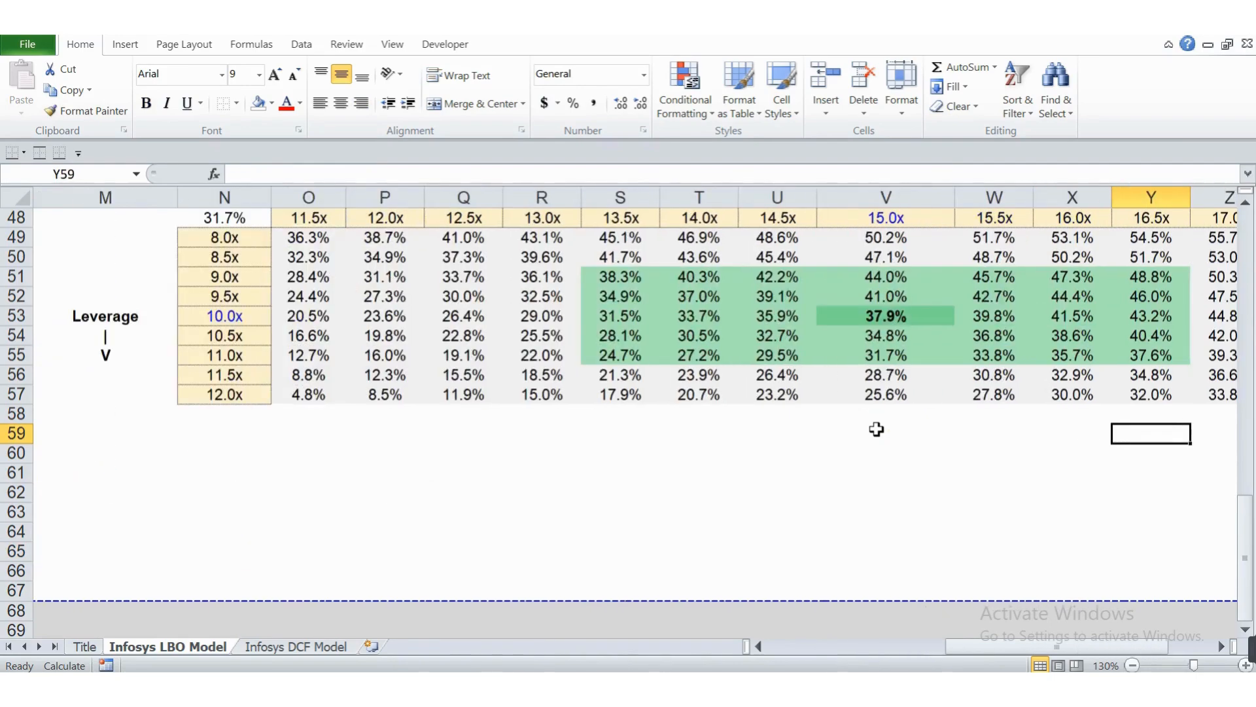
pyautogui.press('Up')
pyautogui.press('Up')
pyautogui.press('Up')
pyautogui.press('Up')
pyautogui.press('Up')
pyautogui.press('Up')
pyautogui.press('Up')
pyautogui.press('Up')
pyautogui.press('Up')
pyautogui.press('Up')
pyautogui.press('Up')
pyautogui.press('Up')
pyautogui.press('Up')
pyautogui.press('Up')
pyautogui.press('Up')
pyautogui.press('Up')
pyautogui.press('Up')
pyautogui.press('Up')
pyautogui.press('Up')
pyautogui.press('Up')
pyautogui.press('Right')
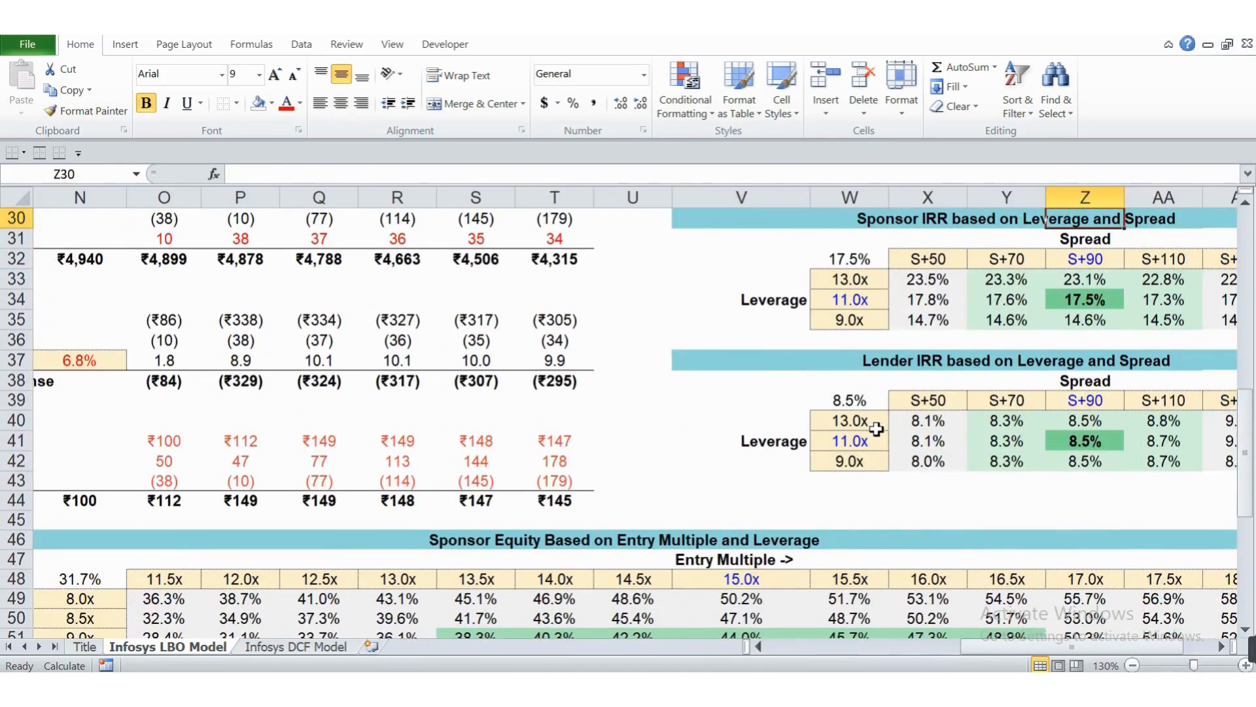
pyautogui.press('Right')
pyautogui.press('Right')
pyautogui.press('Right')
pyautogui.press('Right')
pyautogui.press('Right')
pyautogui.press('Left')
pyautogui.press('Left')
pyautogui.press('Left')
pyautogui.press('Left')
pyautogui.press('Left')
pyautogui.press('Left')
pyautogui.press('Left')
# - Inspect the corner cell of the Lender IRR based on Leverage and Spread table to see which output it references
pyautogui.press('Down')
pyautogui.press('Down')
pyautogui.press('Down')
pyautogui.press('Down')
pyautogui.press('Down')
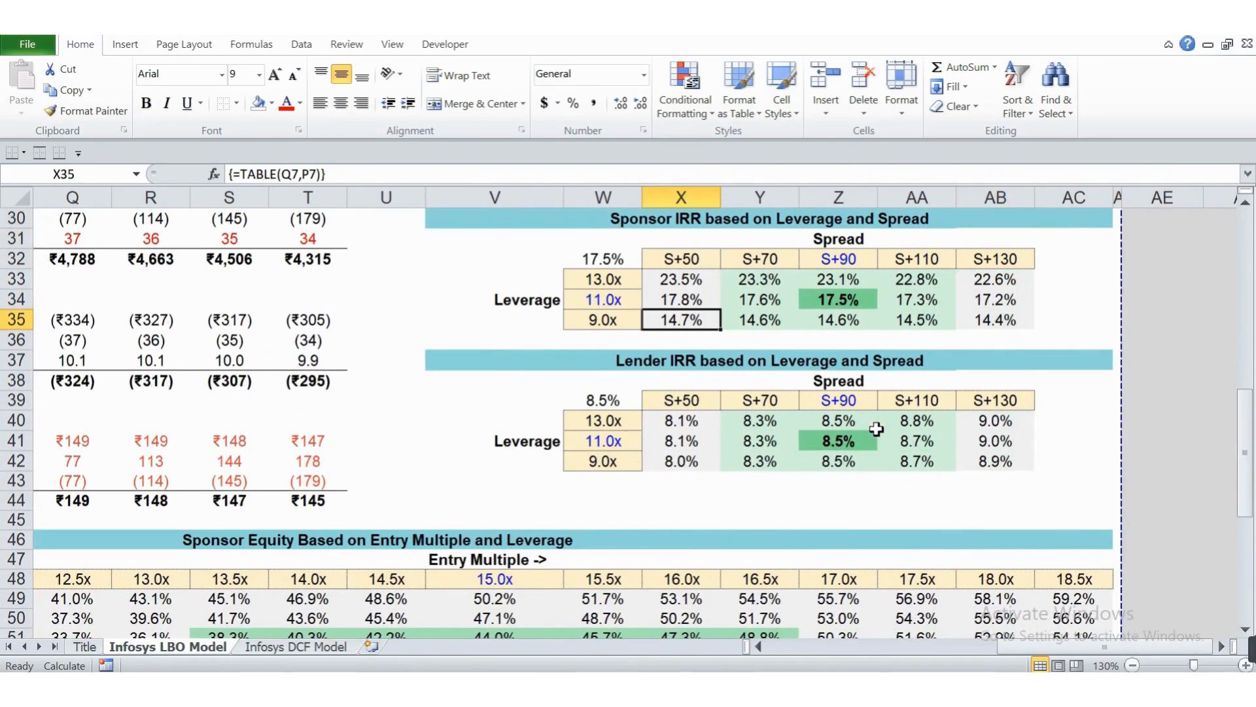
pyautogui.press('Down')
pyautogui.press('Down')
pyautogui.press('Down')
pyautogui.press('Down')
pyautogui.press('Left')
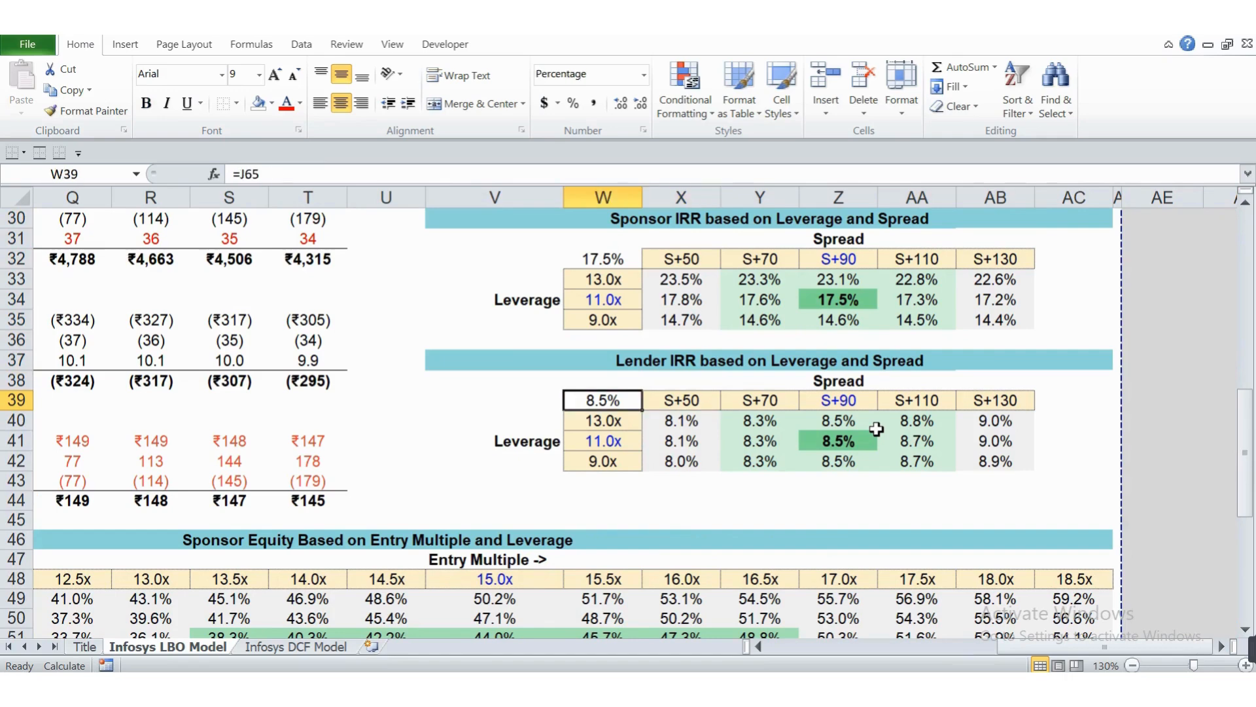
pyautogui.press('Up')
pyautogui.press('Right')
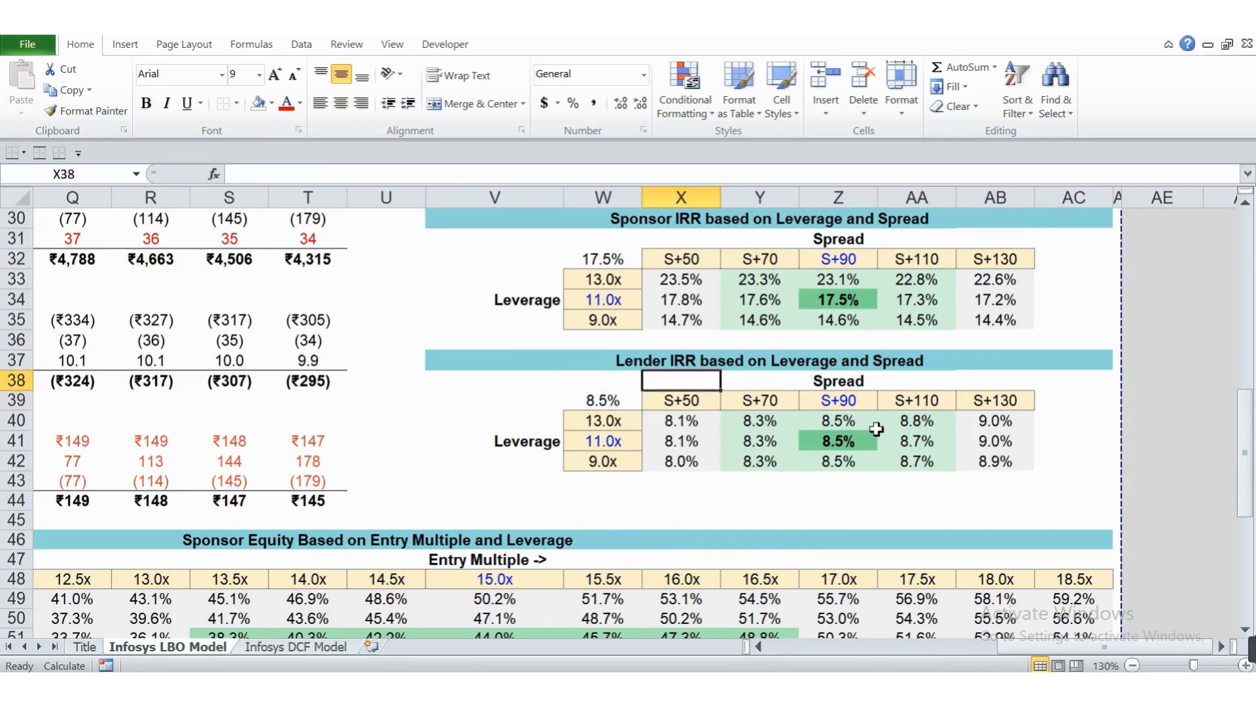
pyautogui.press('Down')
pyautogui.press('Left')
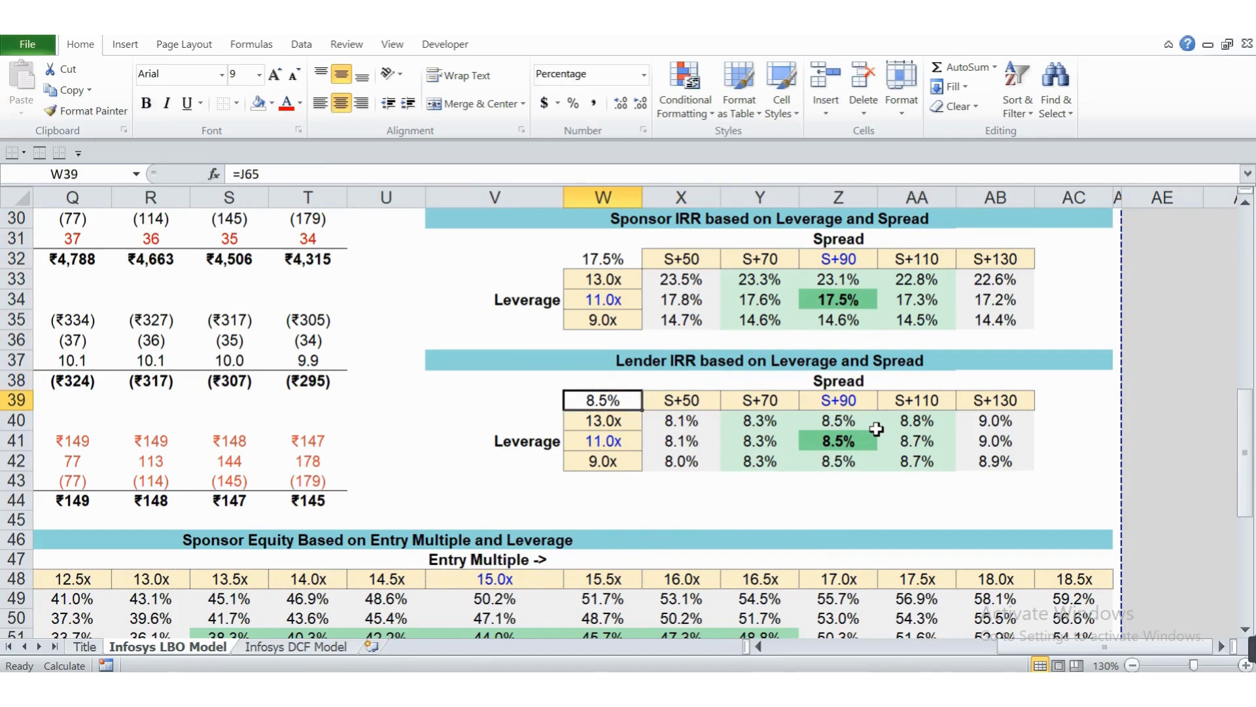
# - Review the spread headers of the Lender IRR table, checking the S+90 base input and the formulas beside it
pyautogui.press('Right')
pyautogui.press('Right')
pyautogui.press('Right')
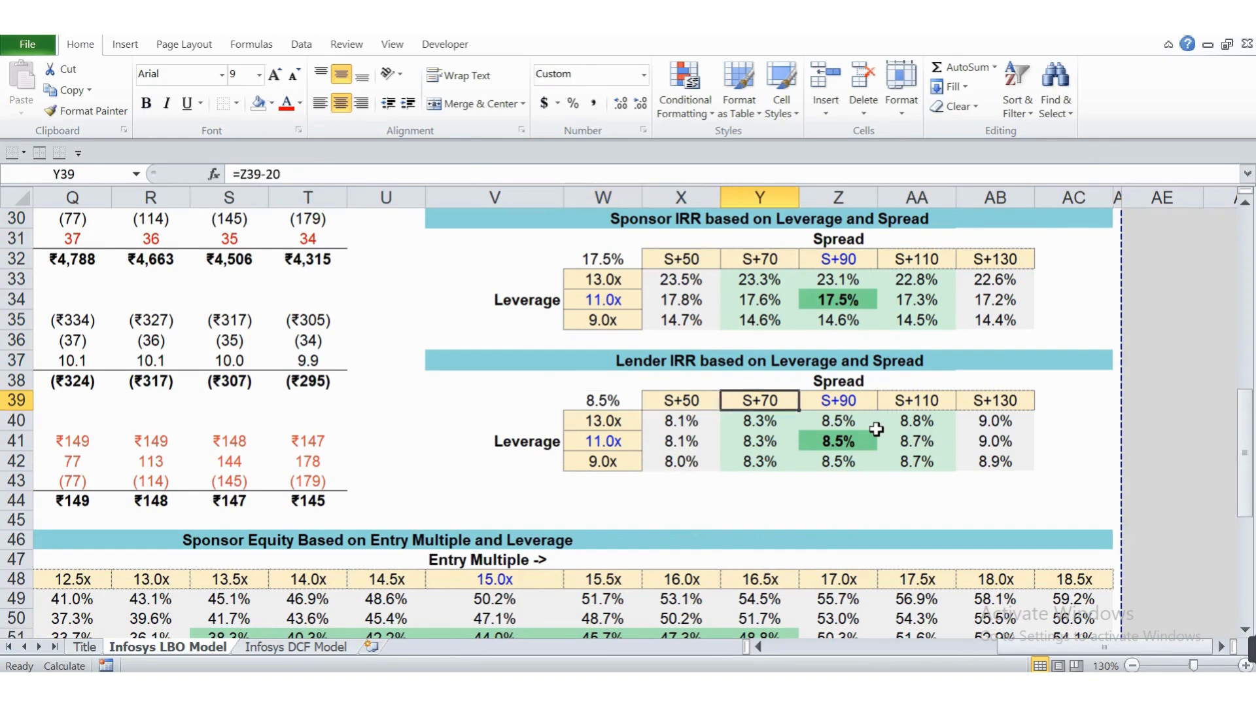
pyautogui.press('Up')
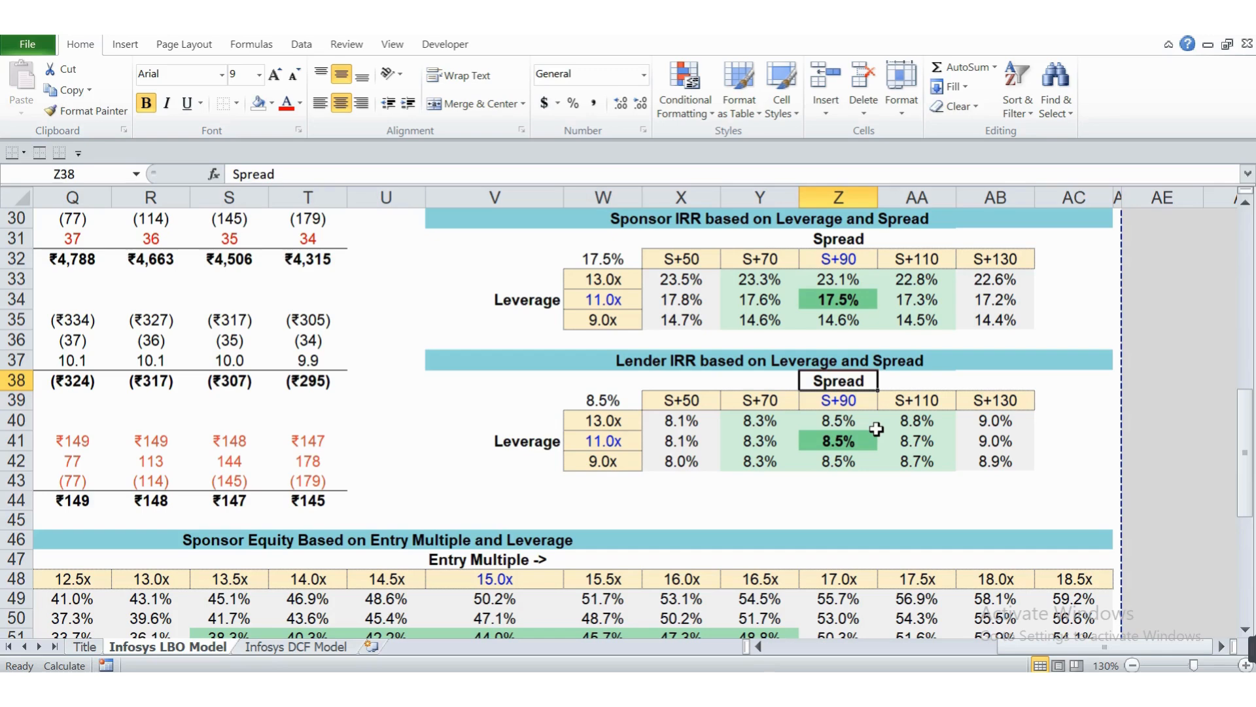
pyautogui.press('Down')
pyautogui.press('Up')
pyautogui.press('Down')
pyautogui.press('Right')
pyautogui.press('Left')
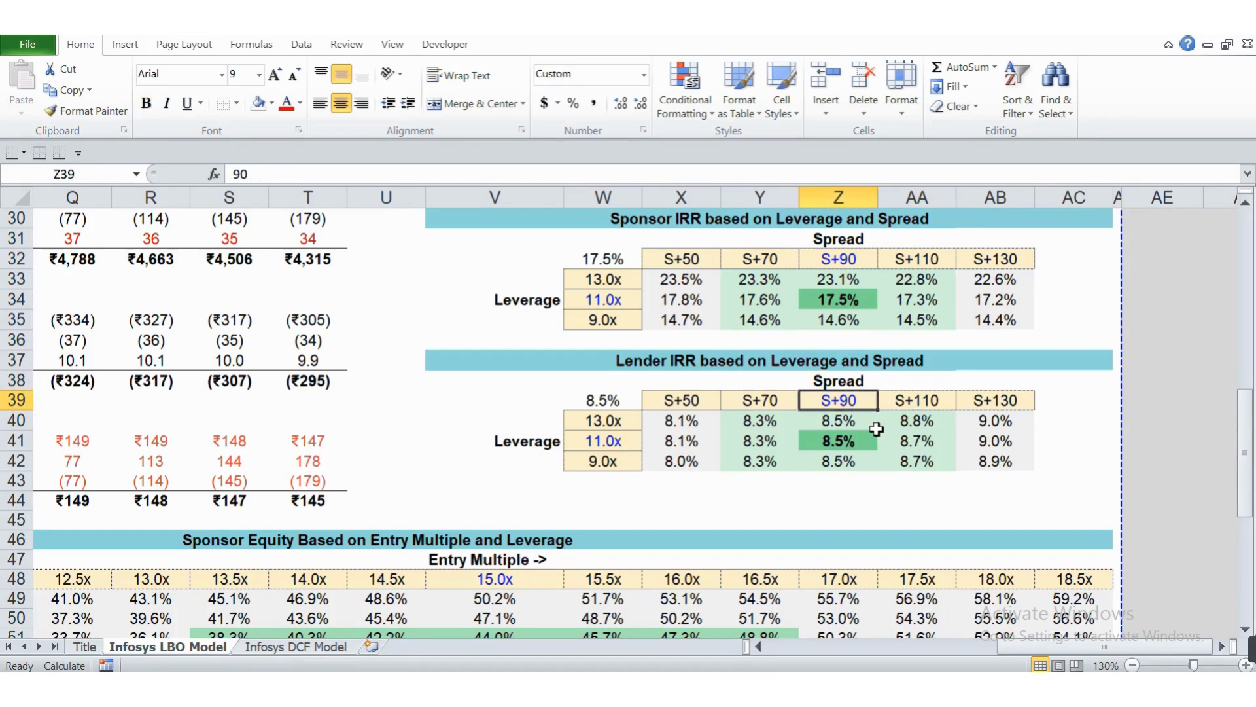
pyautogui.press('Left')
pyautogui.press('Left')
pyautogui.press('Right')
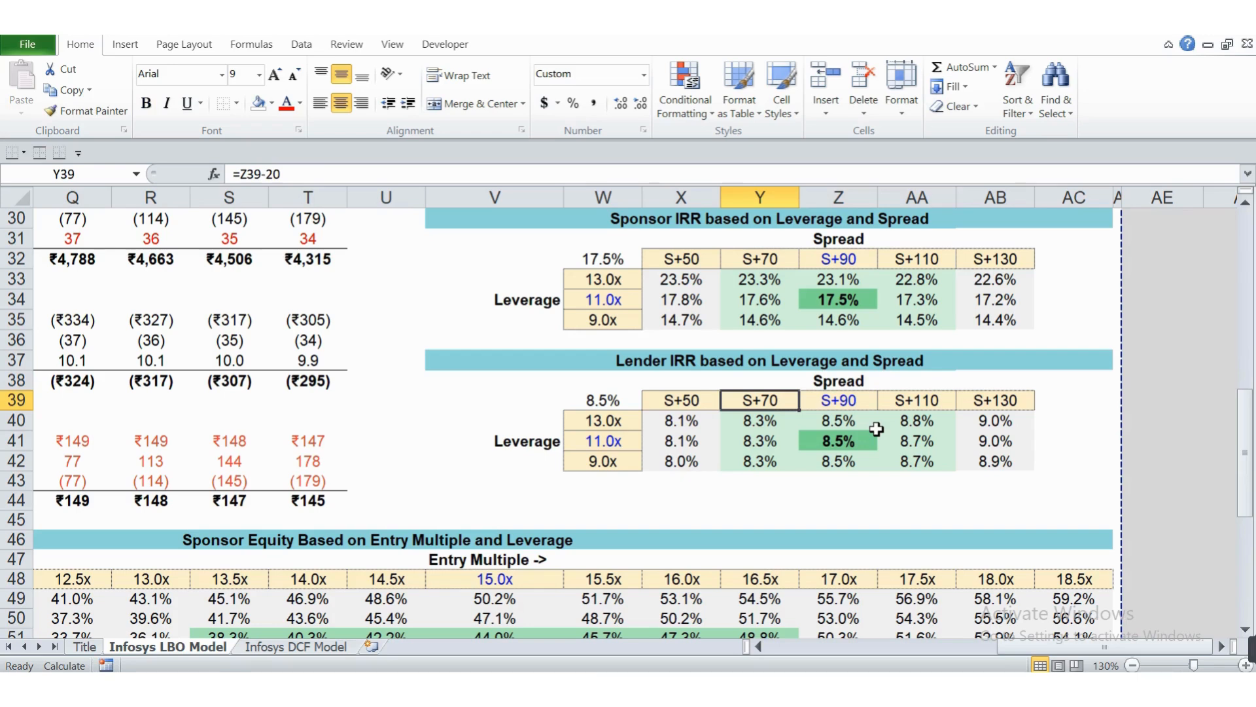
# - Compare the lender IRRs across the spreads from S+50 to S+130 in the 11.0x leverage row
pyautogui.press('Up')
pyautogui.press('Right')
pyautogui.press('Down')
pyautogui.press('Down')
pyautogui.press('Down')
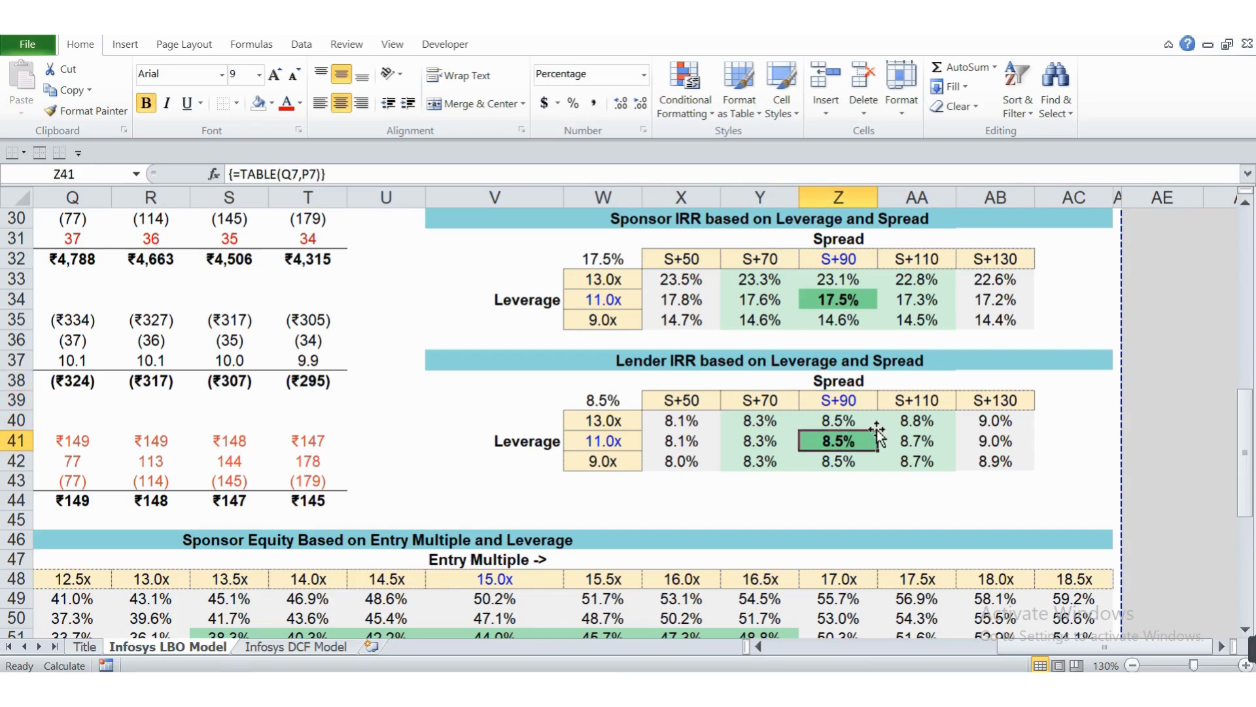
pyautogui.press('Right')
pyautogui.press('Right')
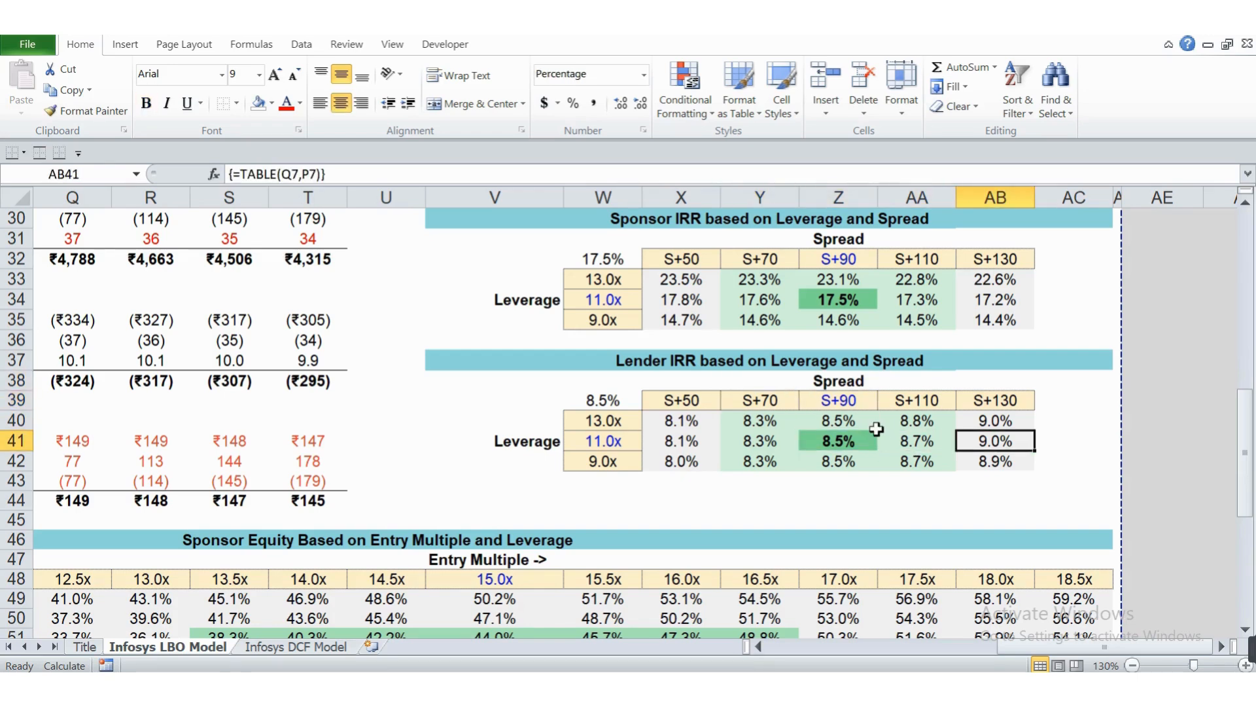
pyautogui.press('Left')
pyautogui.press('Left')
pyautogui.press('Left')
pyautogui.press('Left')
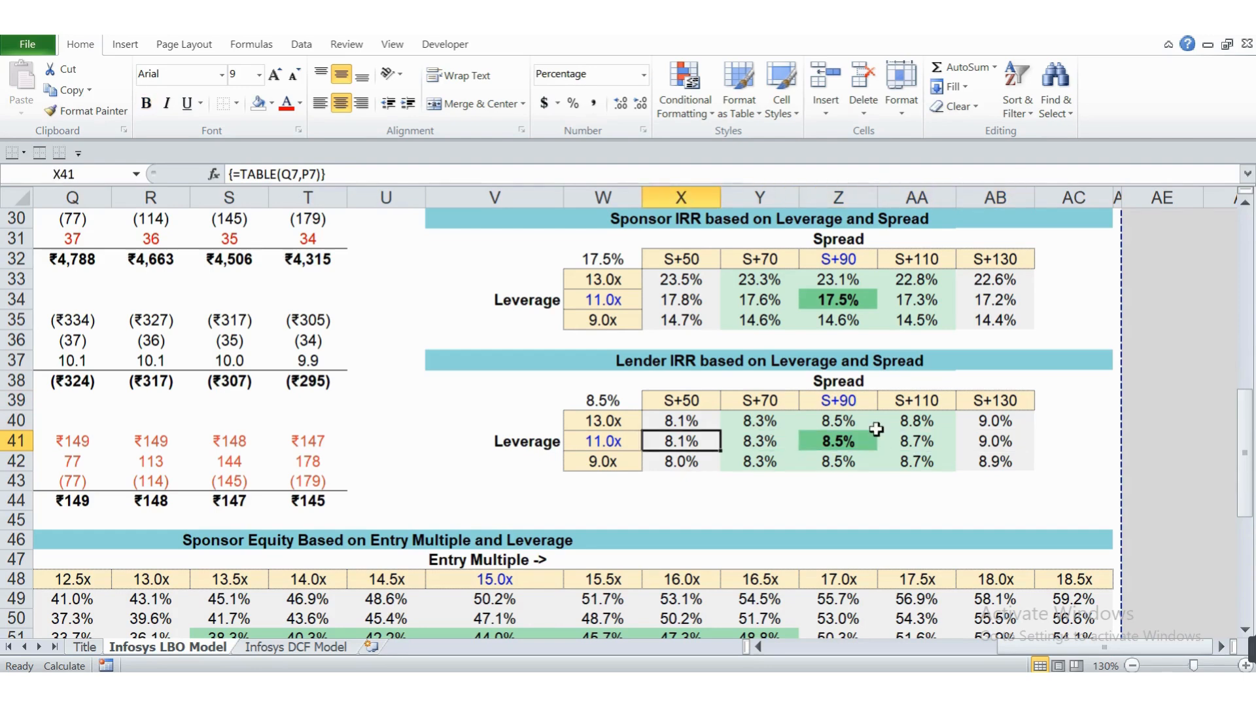
# - Check the leverage inputs and formulas down the side of the Lender IRR table
pyautogui.press('Left')
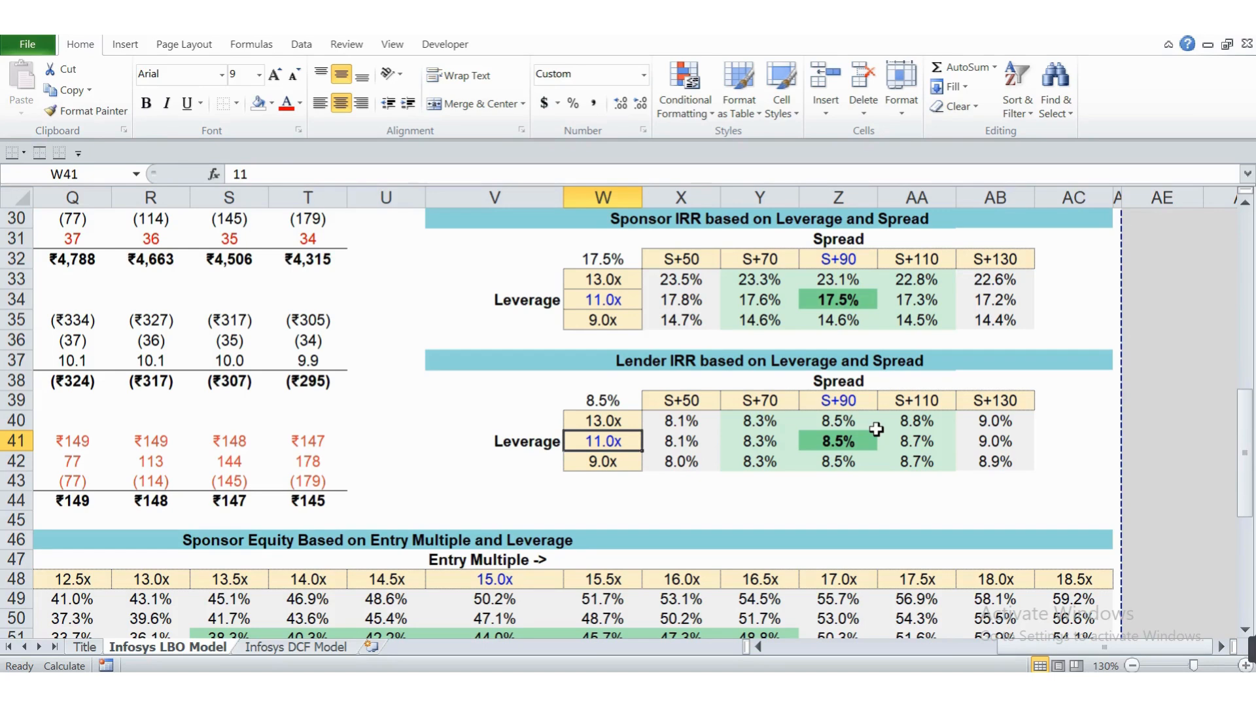
pyautogui.press('Up')
pyautogui.press('Up')
pyautogui.press('Down')
pyautogui.press('Down')
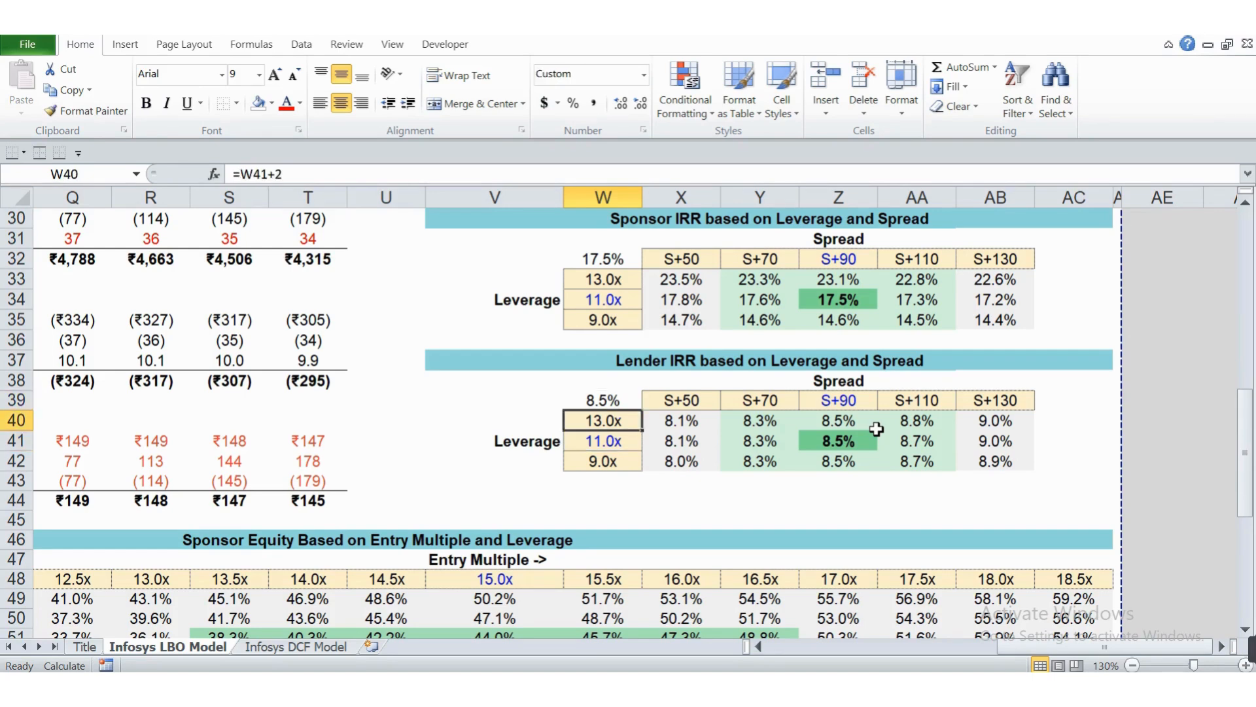
pyautogui.press('Up')
# - Show the three S+90 lender IRRs in Z40:Z42 with two decimal places
pyautogui.press('Right')
pyautogui.press('Right')
pyautogui.press('Right')
pyautogui.press('Right')
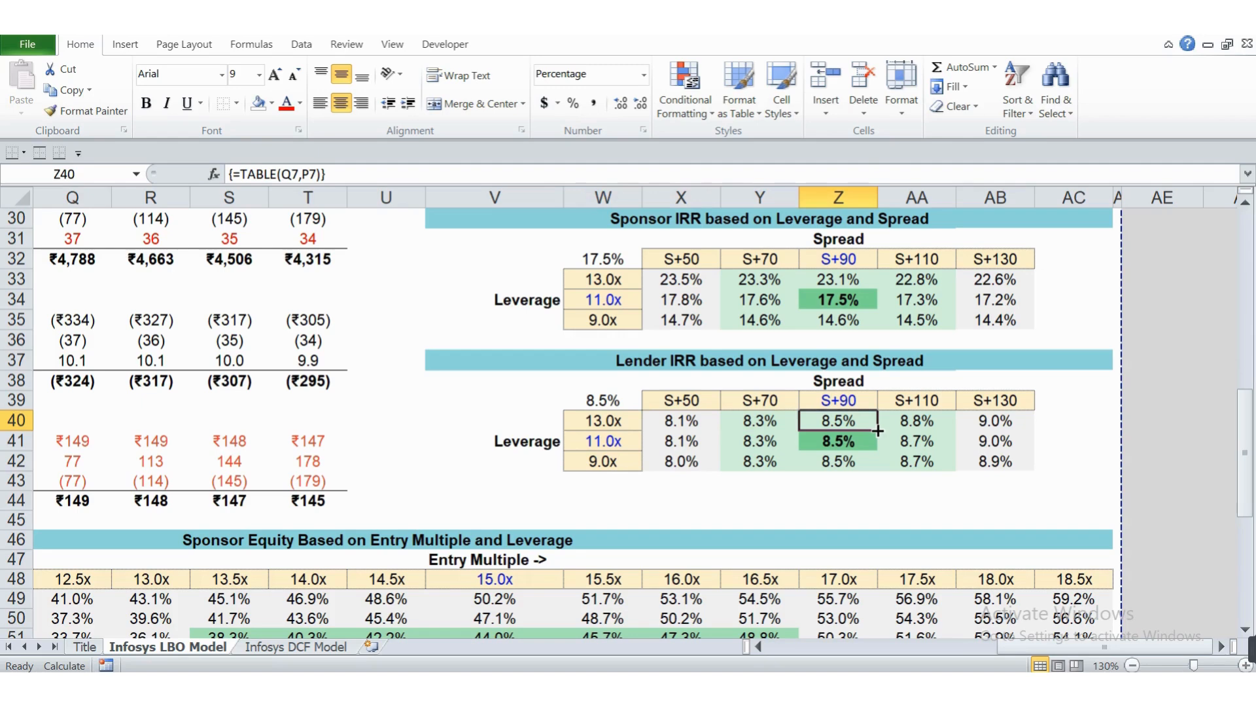
pyautogui.press('Left')
pyautogui.hotkey('shift', 'Down')
pyautogui.hotkey('shift', 'Down')
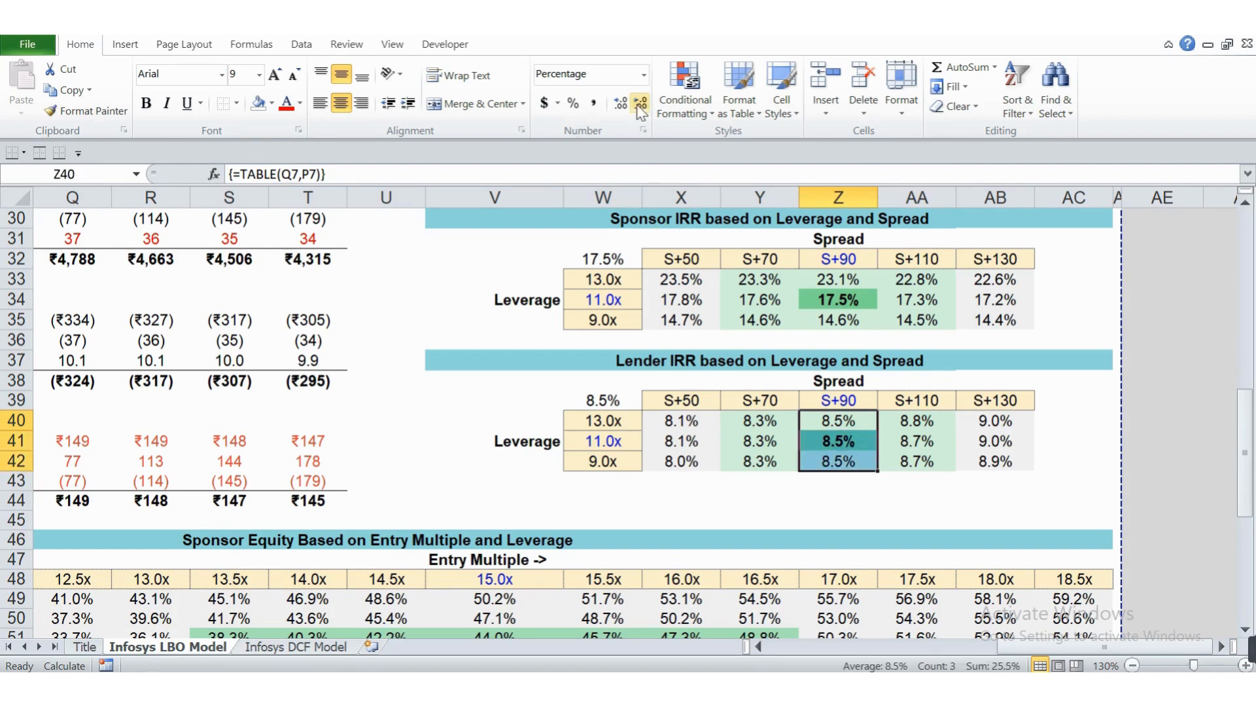
pyautogui.click(621, 103)
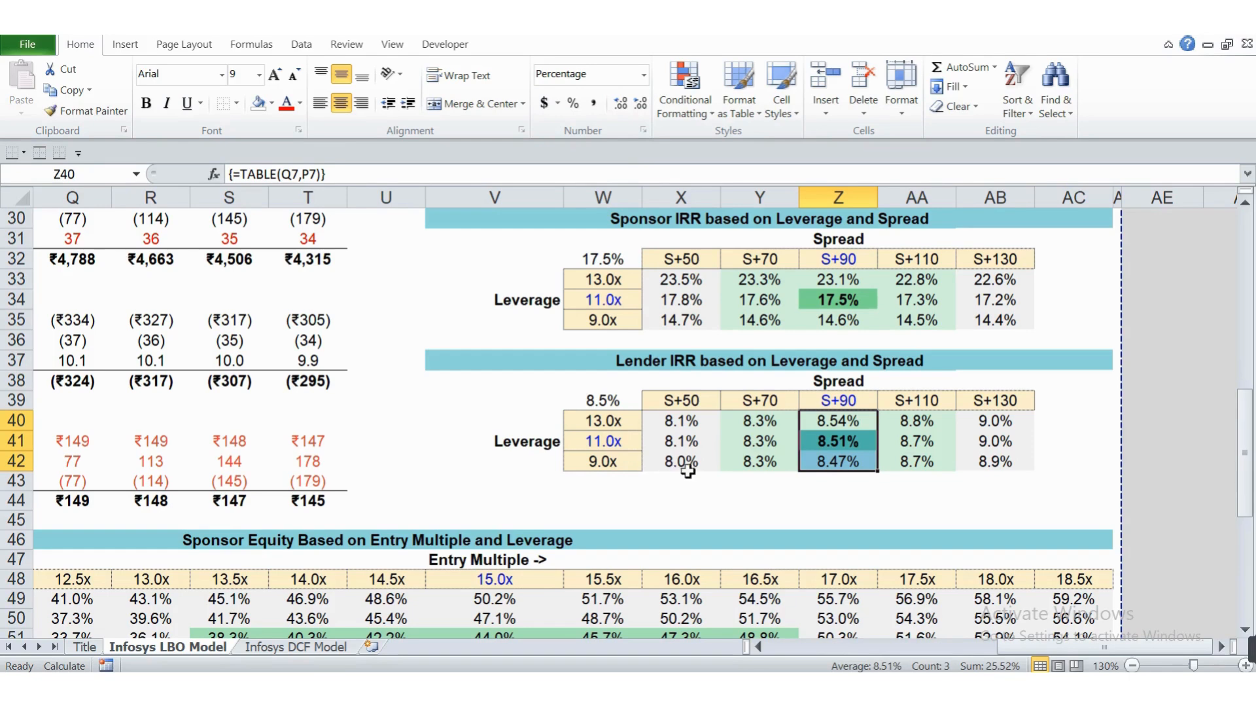
# - Compare the S+90 lender IRRs at 9.0x and 13.0x leverage, and check the 11.0x base leverage input
pyautogui.click(857, 462)
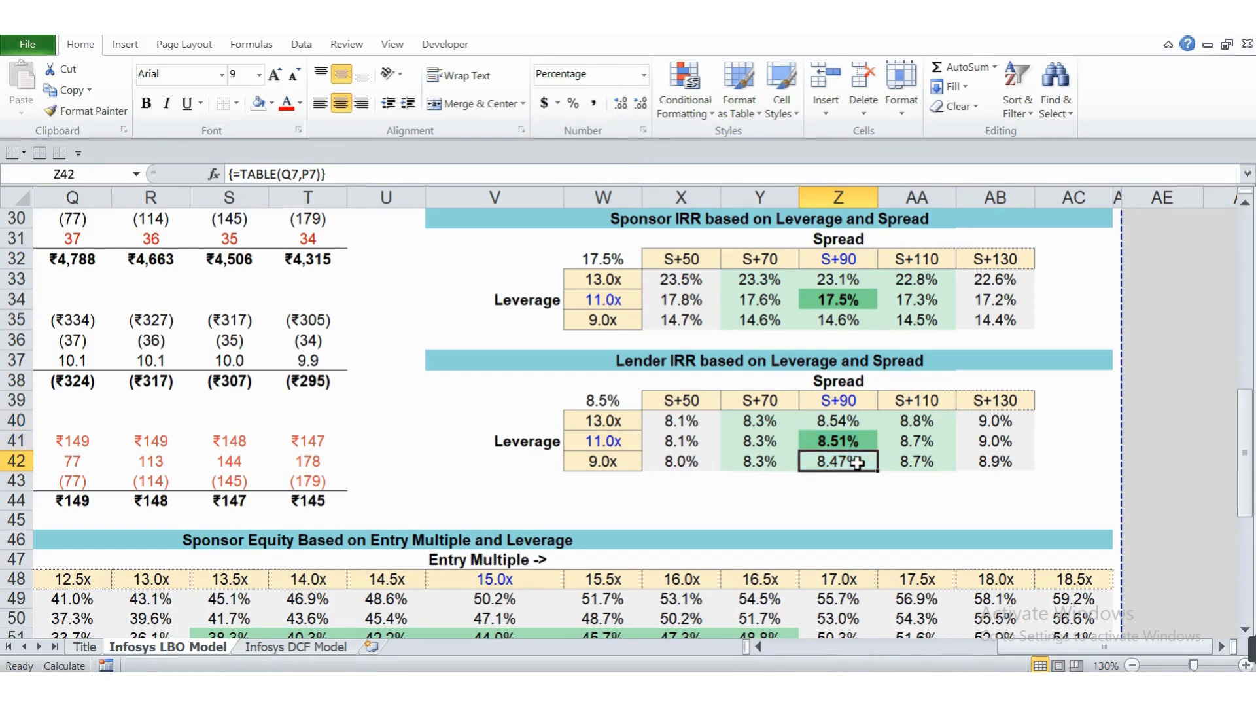
pyautogui.click(852, 423)
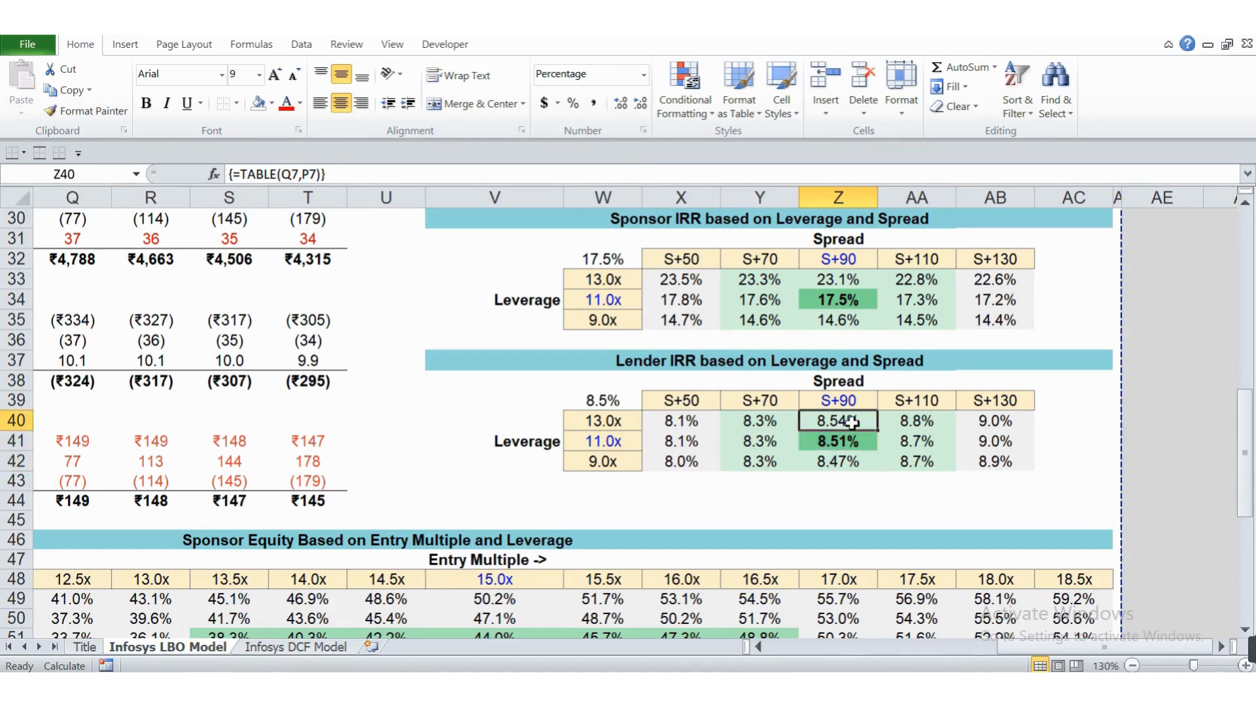
pyautogui.click(622, 436)
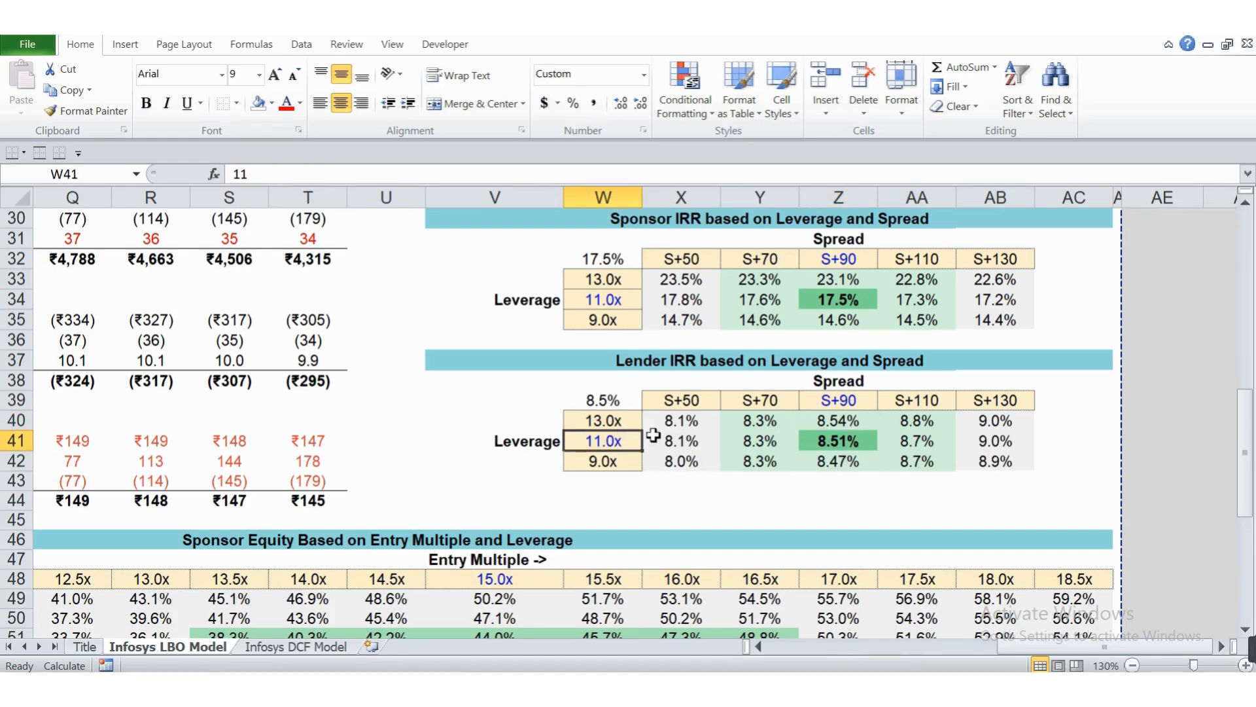